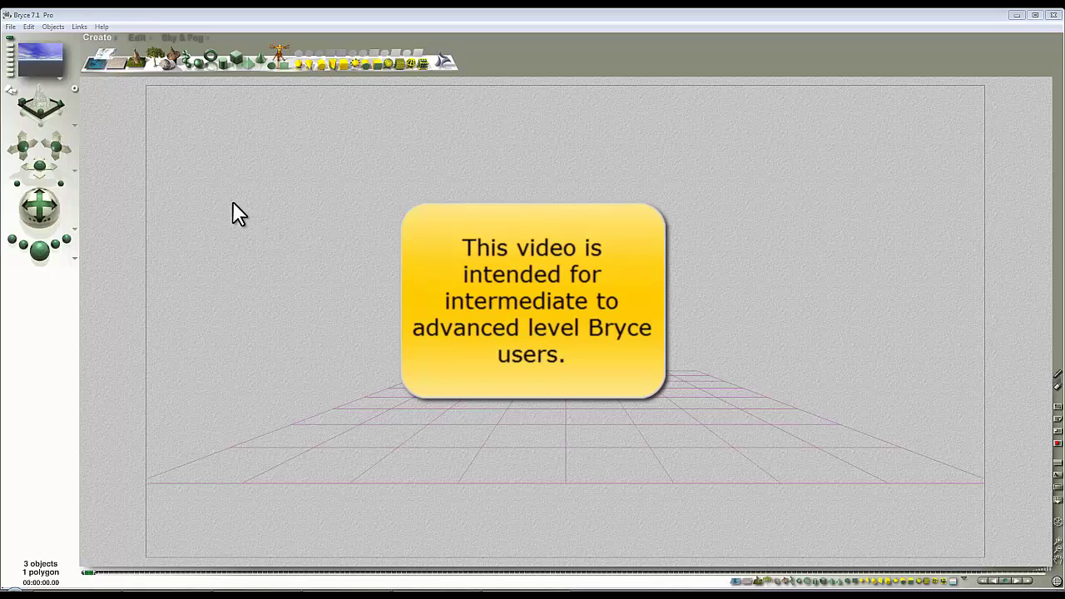
# Add a terrain to the scene and delete the ground plane
pyautogui.click(136, 63)
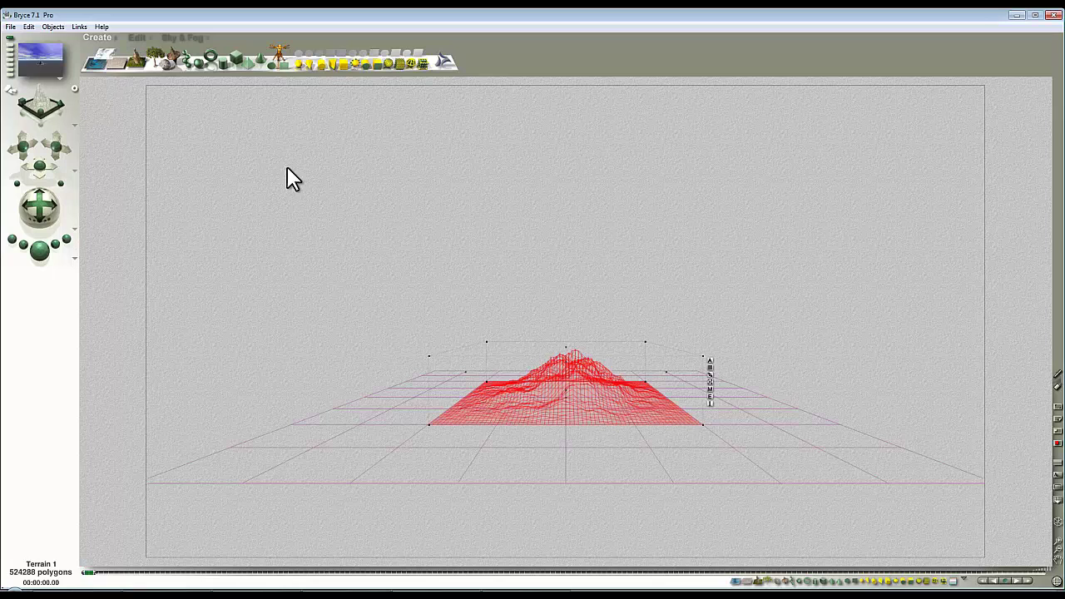
pyautogui.click(774, 412)
pyautogui.press('Delete')
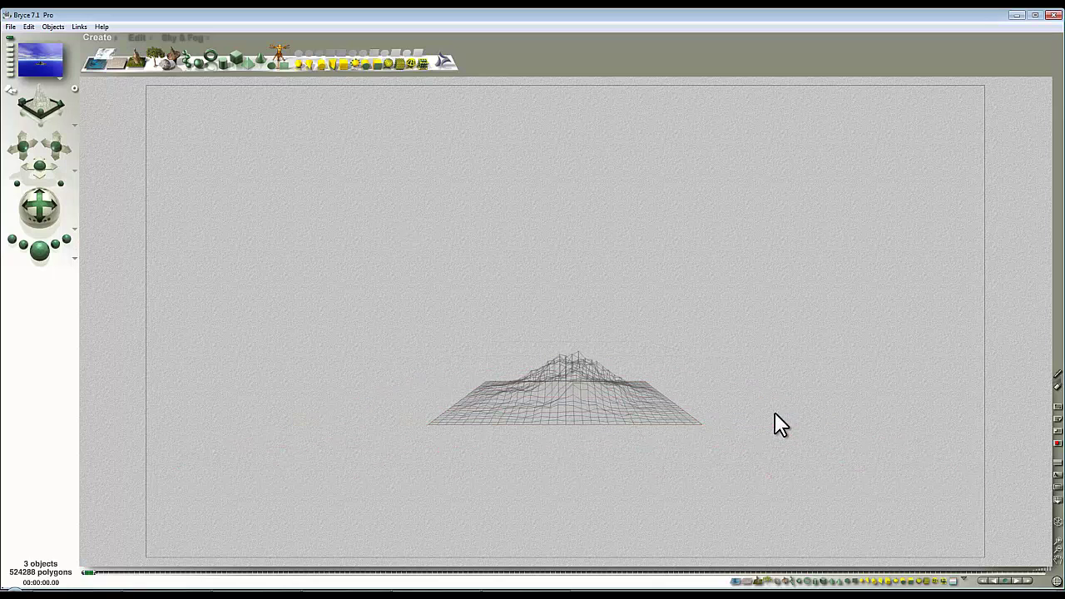
# Clear the terrain's height map in the Terrain Editor so it becomes a flat plane
pyautogui.click(659, 396)
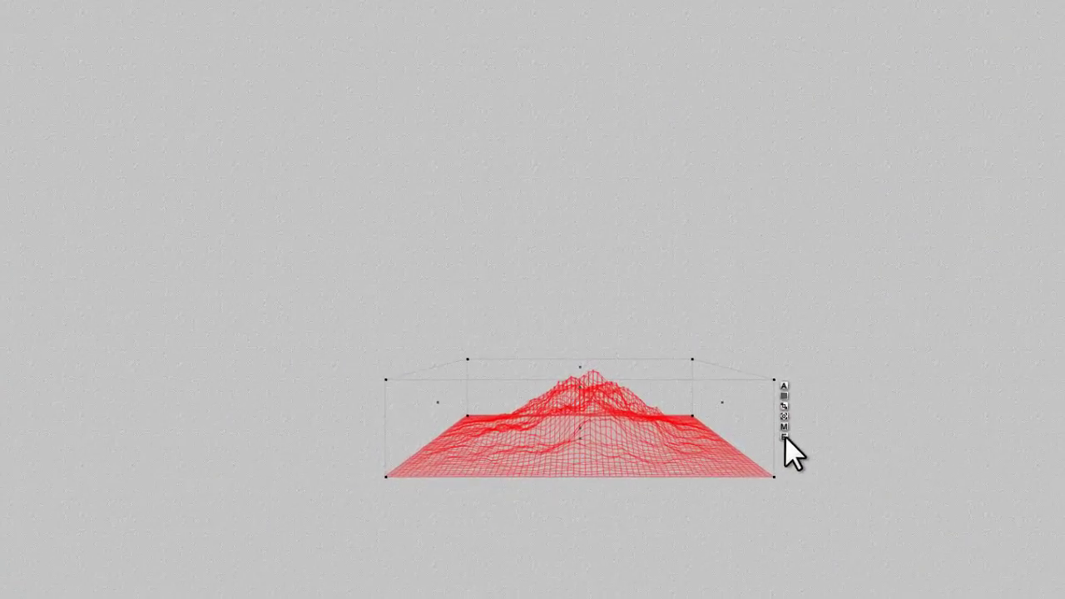
pyautogui.click(710, 396)
pyautogui.click(723, 316)
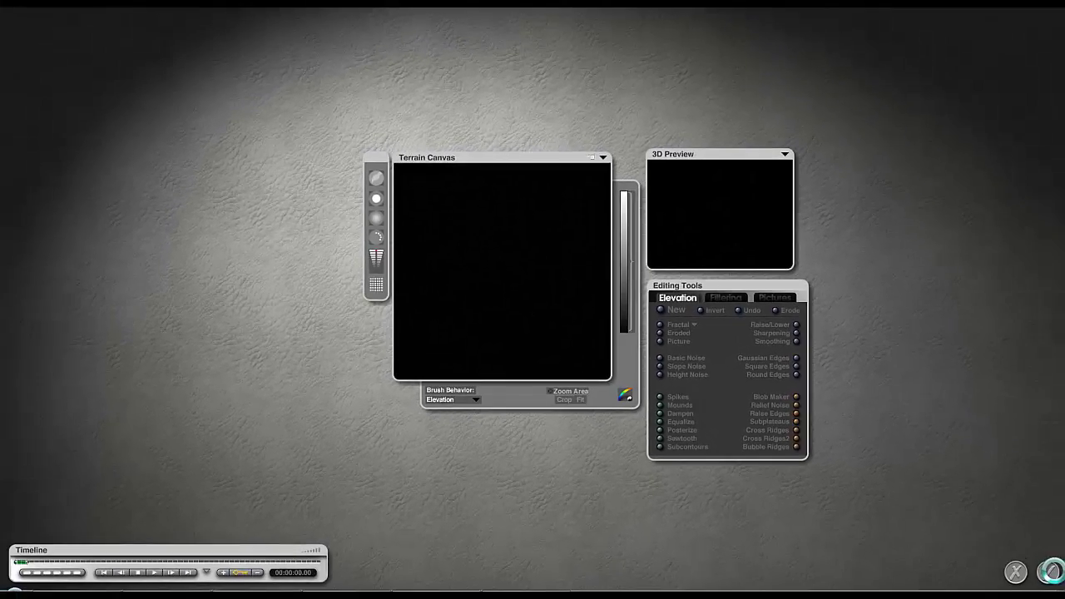
pyautogui.click(1050, 575)
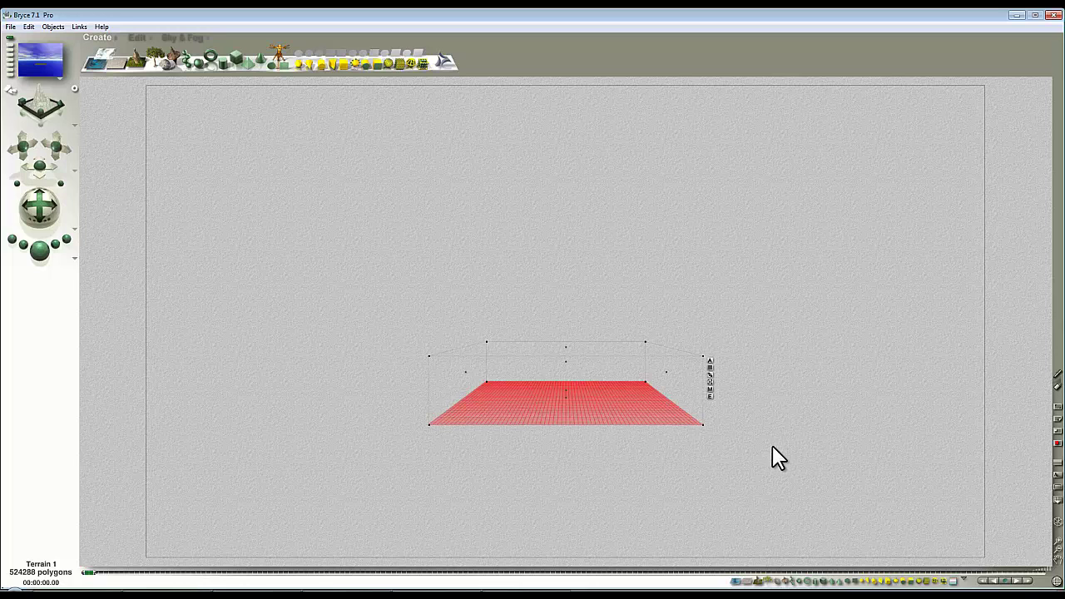
# Link the terrain material's Diffuse colour to channel A with the Basic beveled tiles texture
pyautogui.click(710, 388)
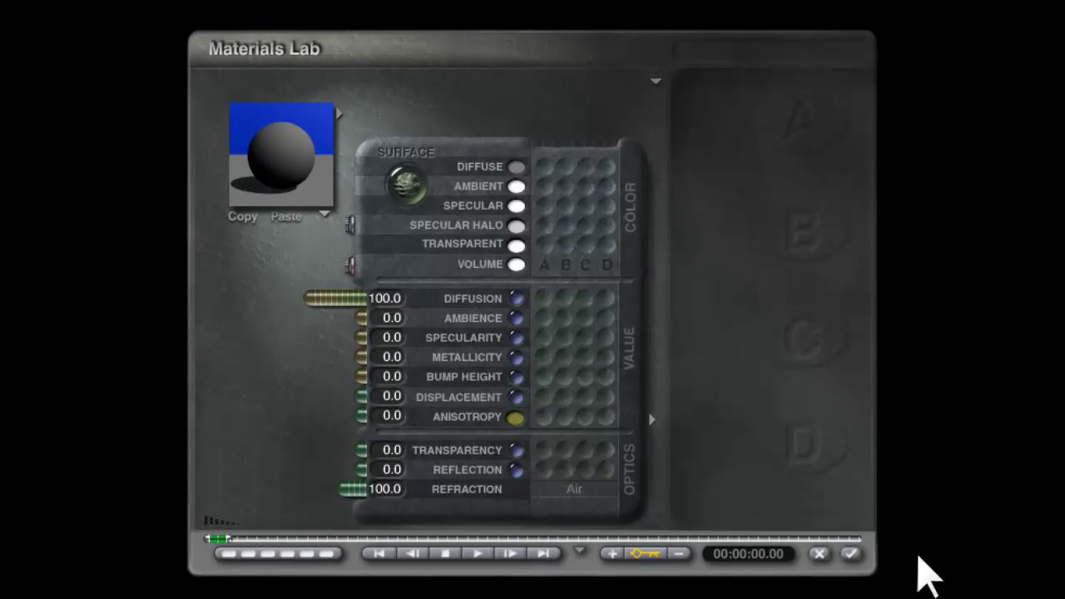
pyautogui.click(545, 166)
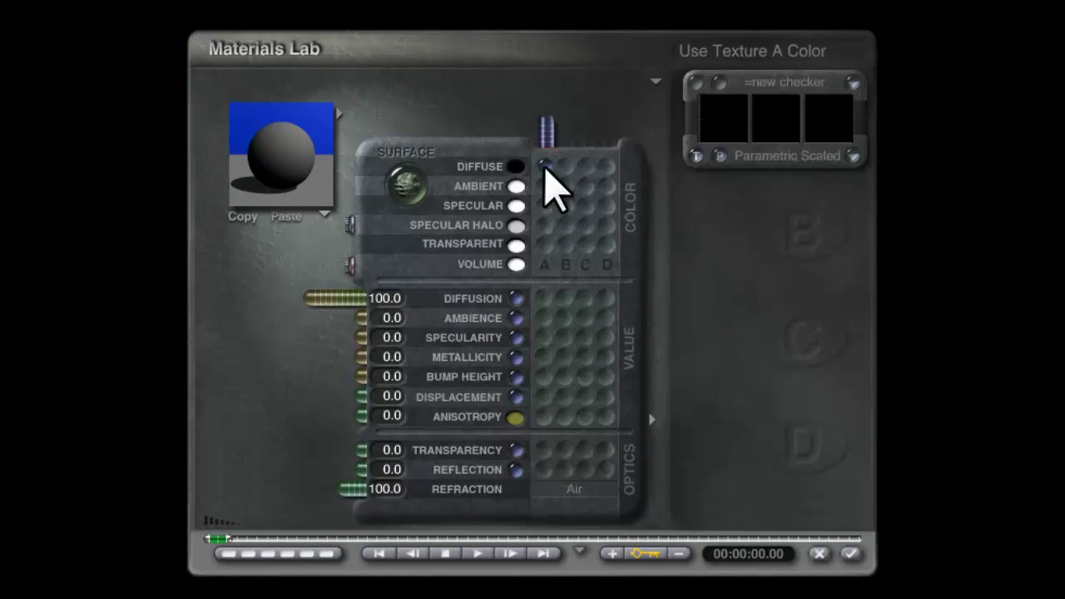
pyautogui.click(779, 88)
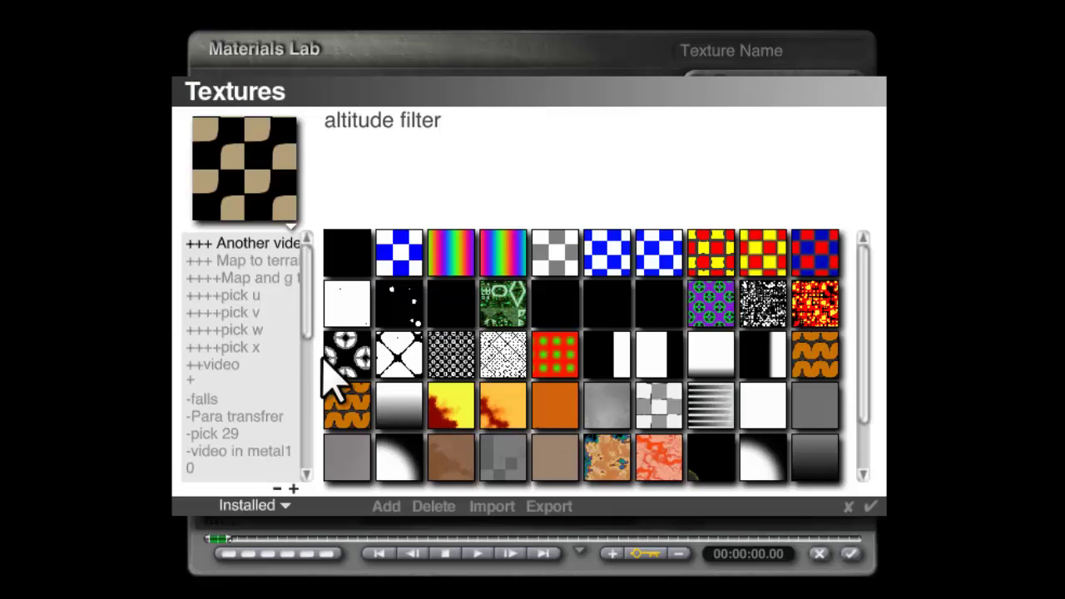
pyautogui.moveTo(308, 297); pyautogui.dragTo(303, 362)
pyautogui.click(223, 346)
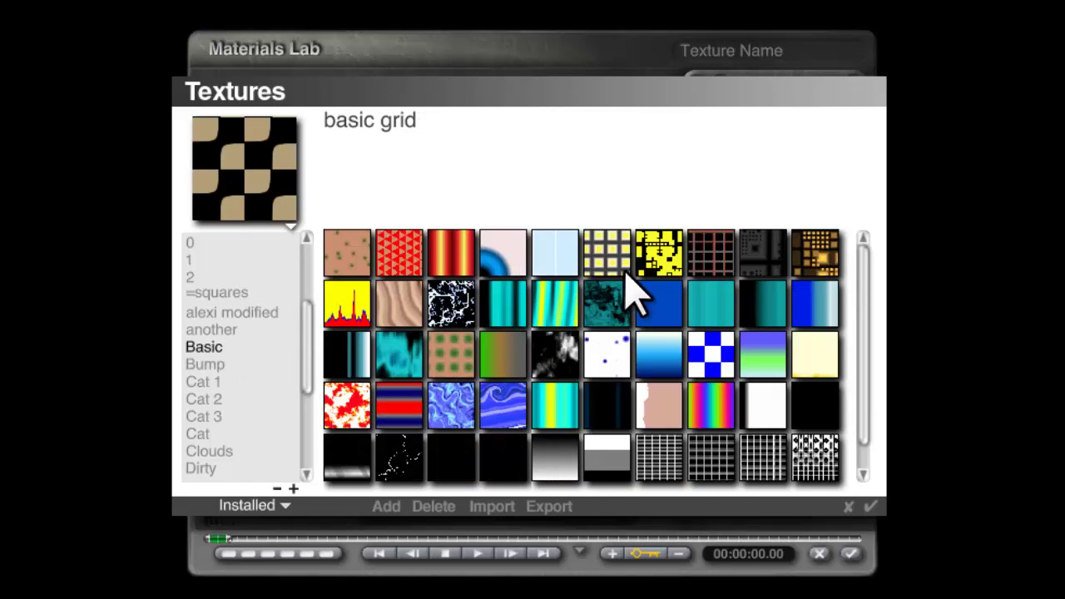
pyautogui.click(606, 254)
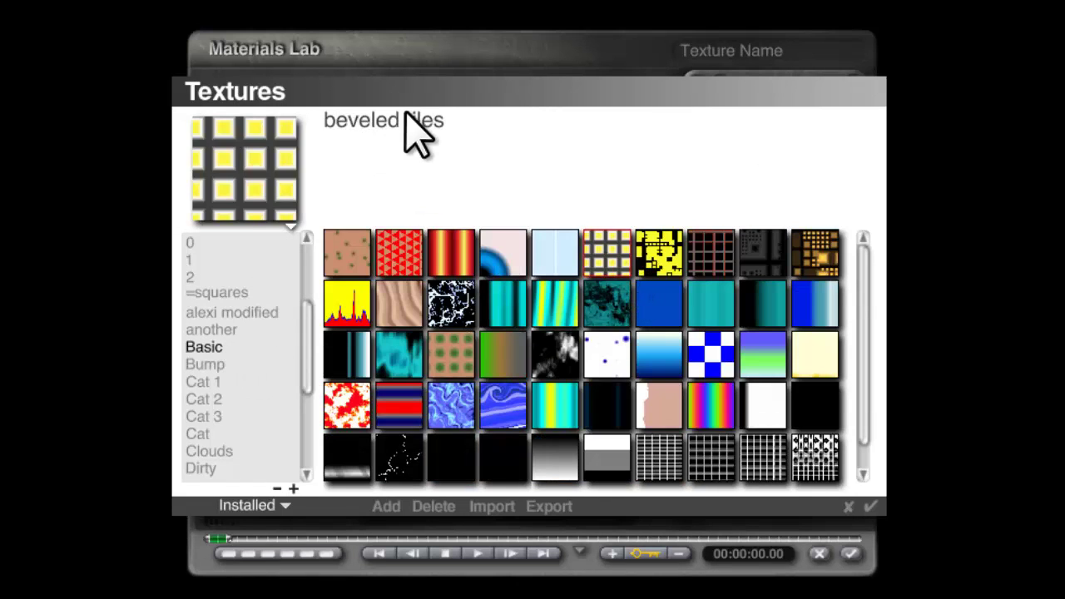
pyautogui.click(870, 506)
pyautogui.click(288, 177)
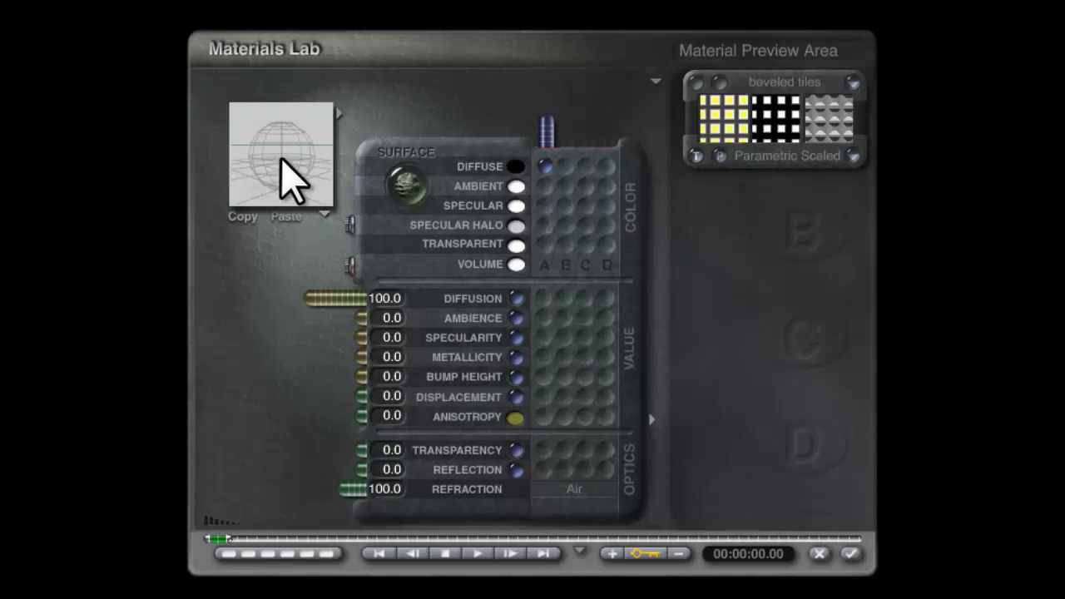
# Edit the beveled tiles components in the Deep Texture Editor for a multicoloured output
pyautogui.click(720, 106)
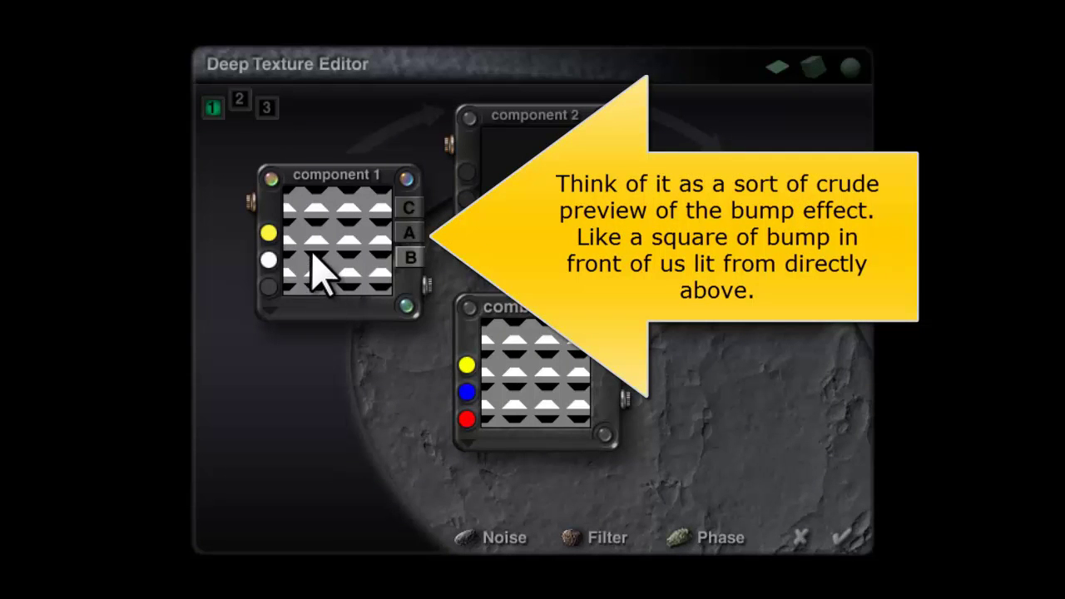
pyautogui.click(842, 540)
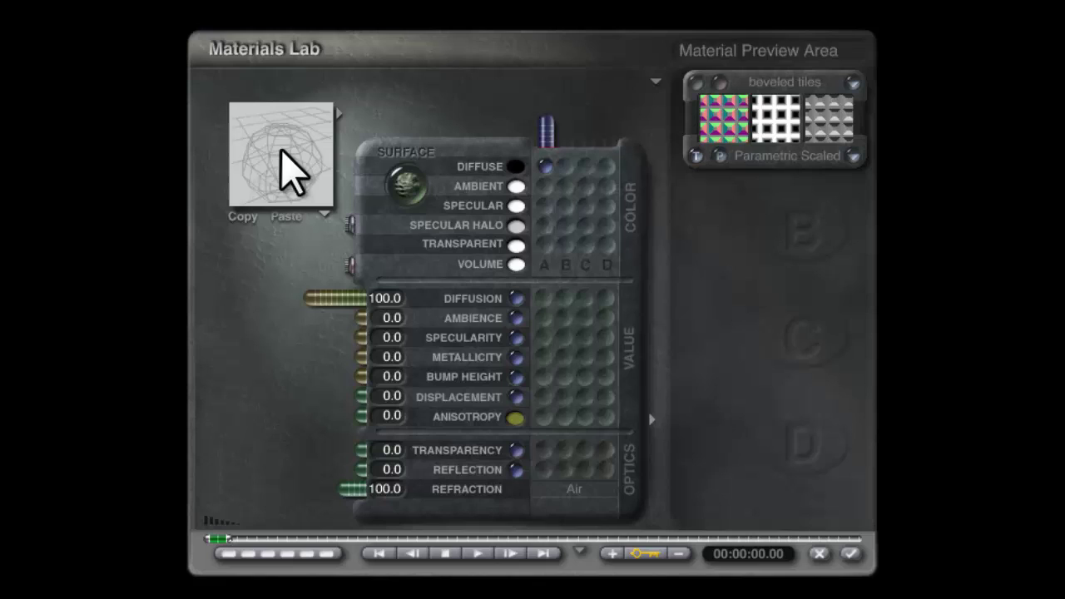
# Drive bump height with beveled tiles at 100, unlink diffuse colour, and return diffusion to 100
pyautogui.click(544, 376)
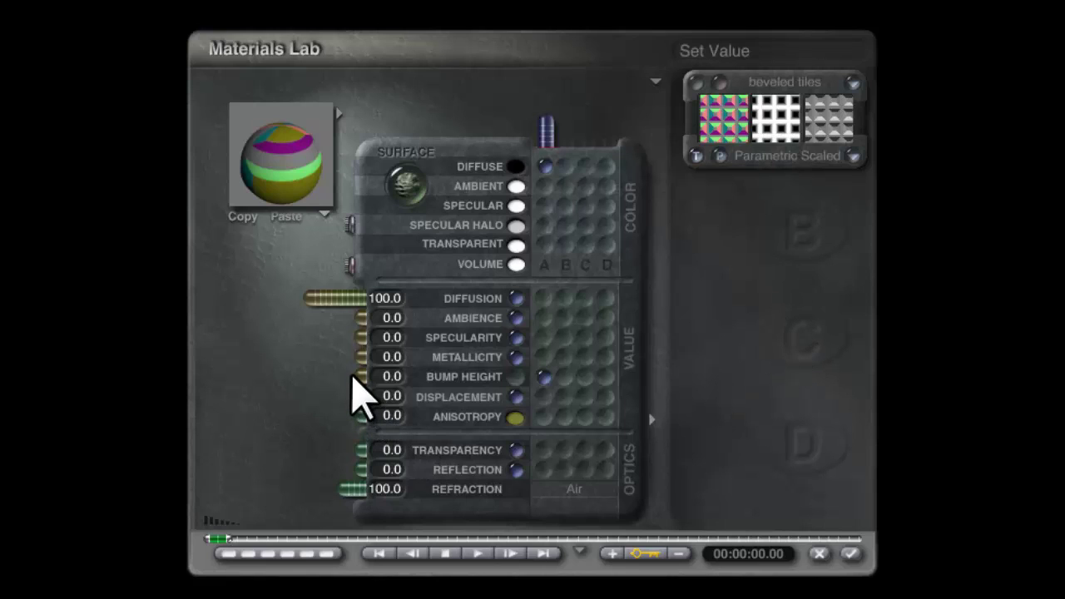
pyautogui.moveTo(352, 376); pyautogui.dragTo(231, 404)
pyautogui.moveTo(312, 297); pyautogui.dragTo(419, 297)
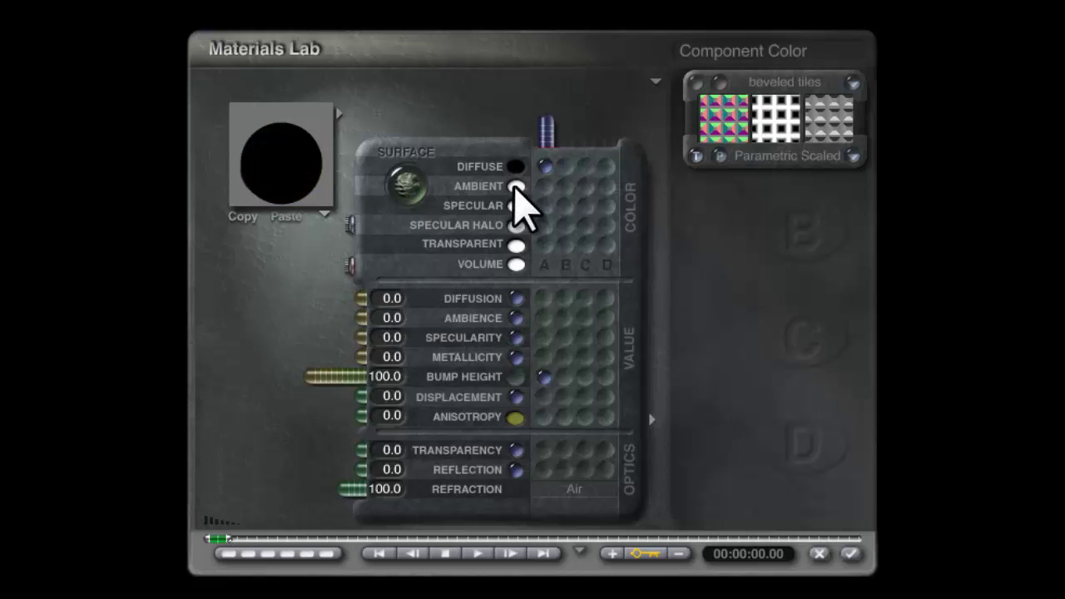
pyautogui.click(515, 167)
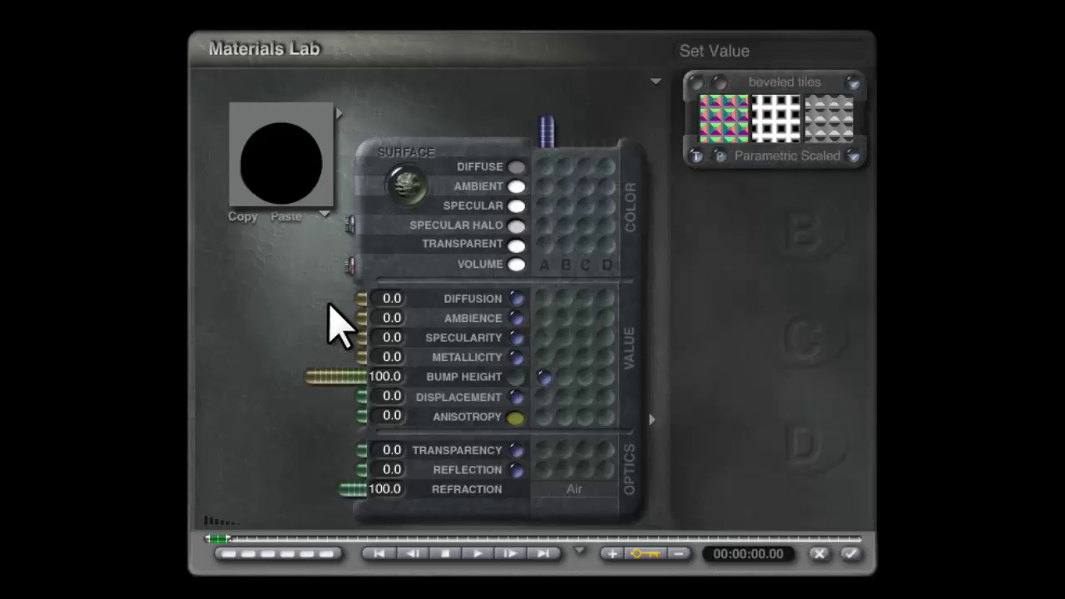
pyautogui.moveTo(363, 298); pyautogui.dragTo(184, 315)
pyautogui.click(850, 554)
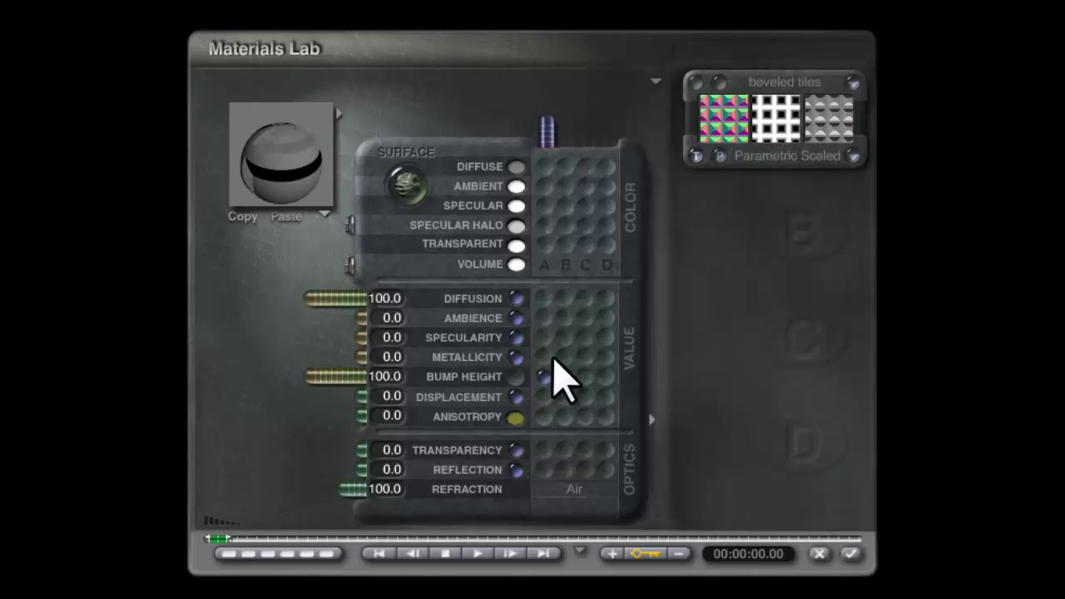
# Preview the material on the actual terrain and switch texture mapping to World Space
pyautogui.click(305, 180)
pyautogui.click(324, 214)
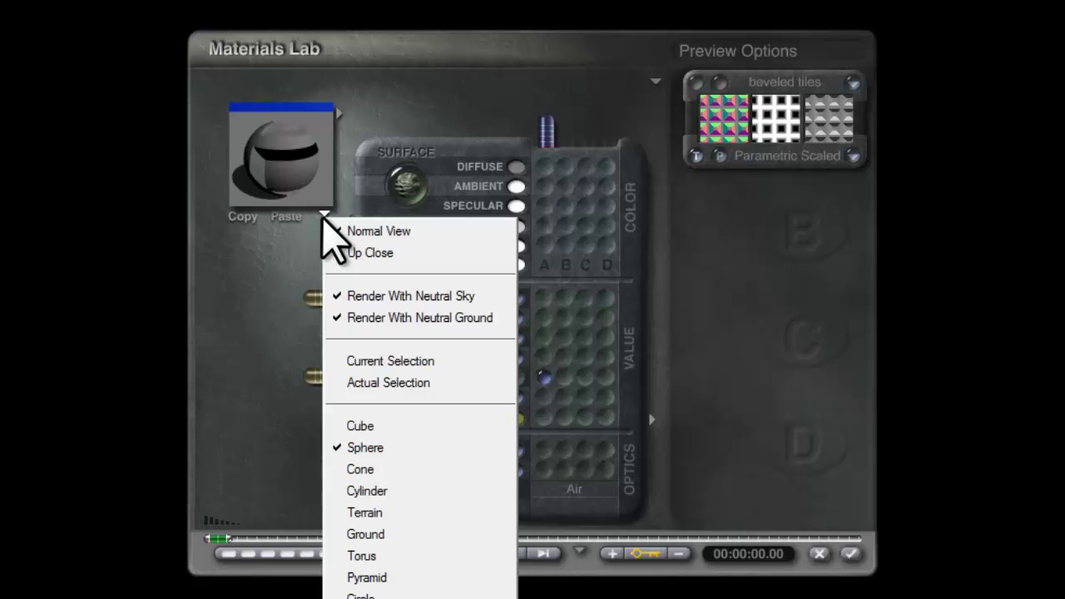
pyautogui.click(407, 381)
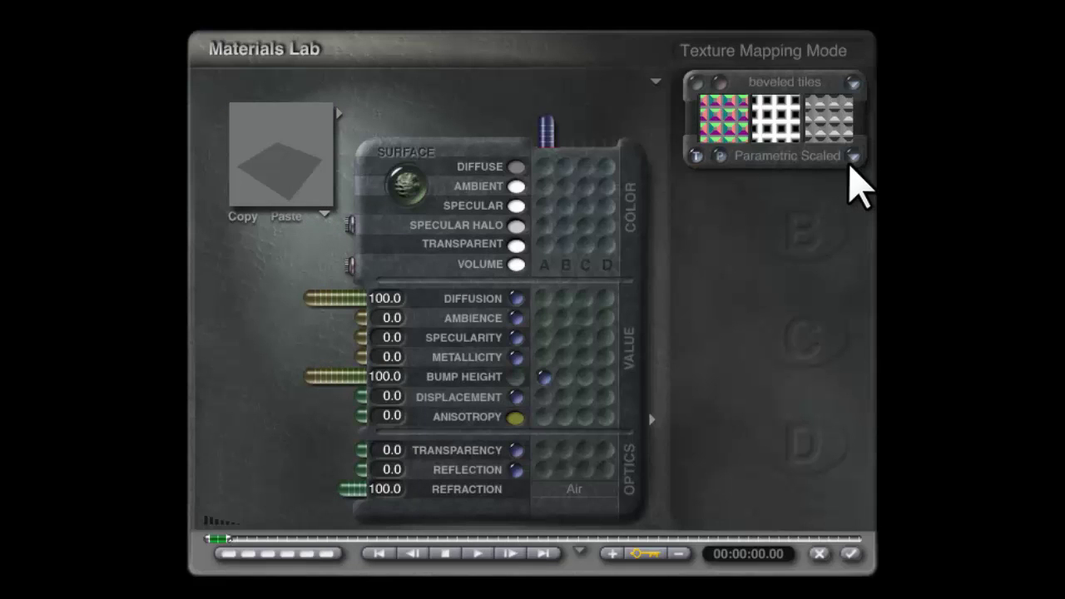
pyautogui.click(695, 83)
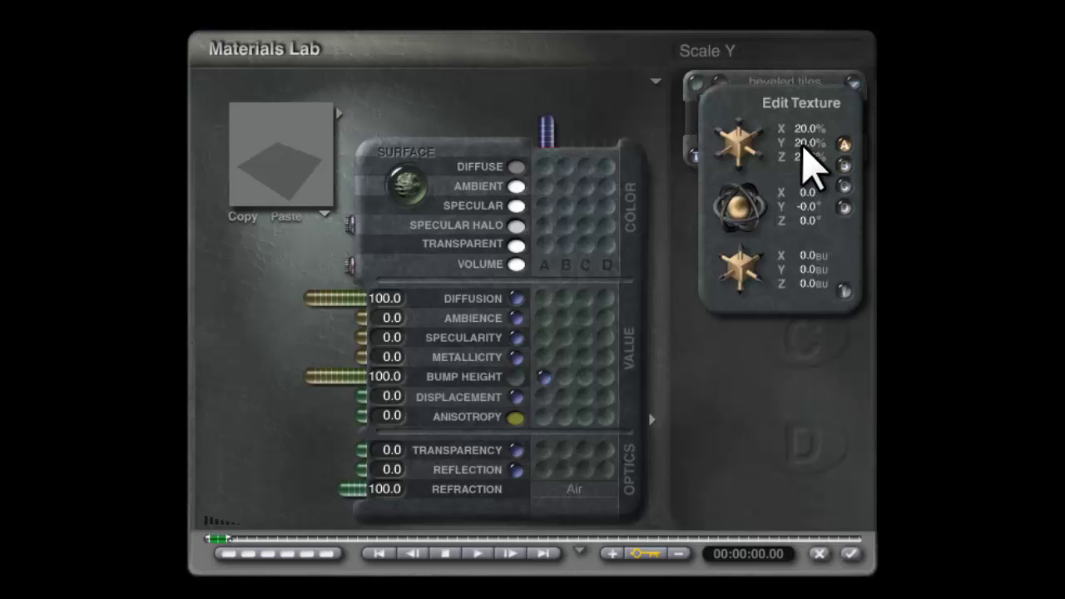
pyautogui.click(843, 289)
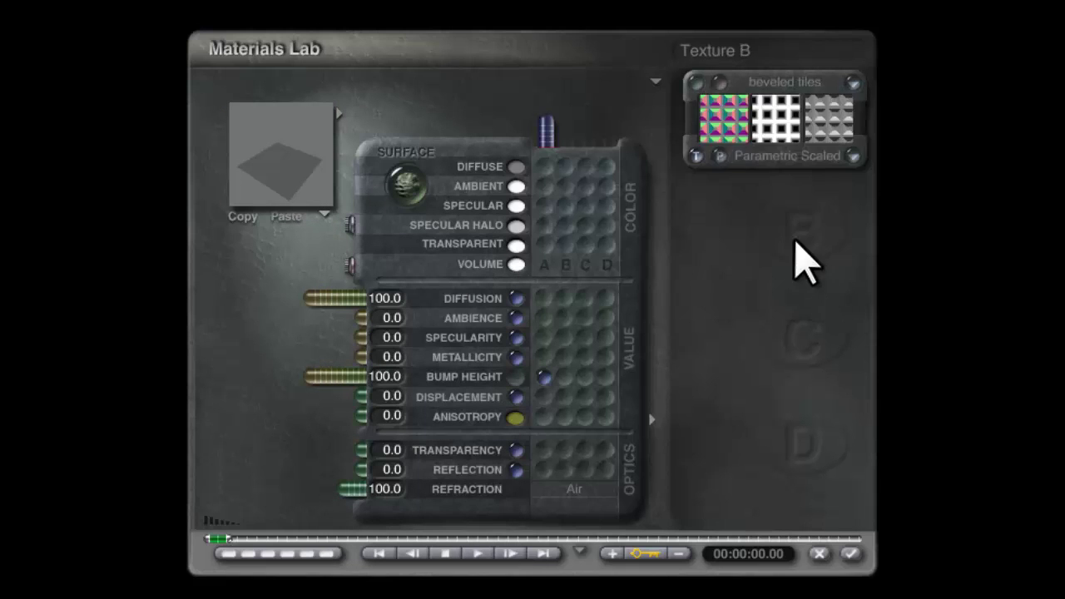
pyautogui.click(786, 156)
pyautogui.click(836, 183)
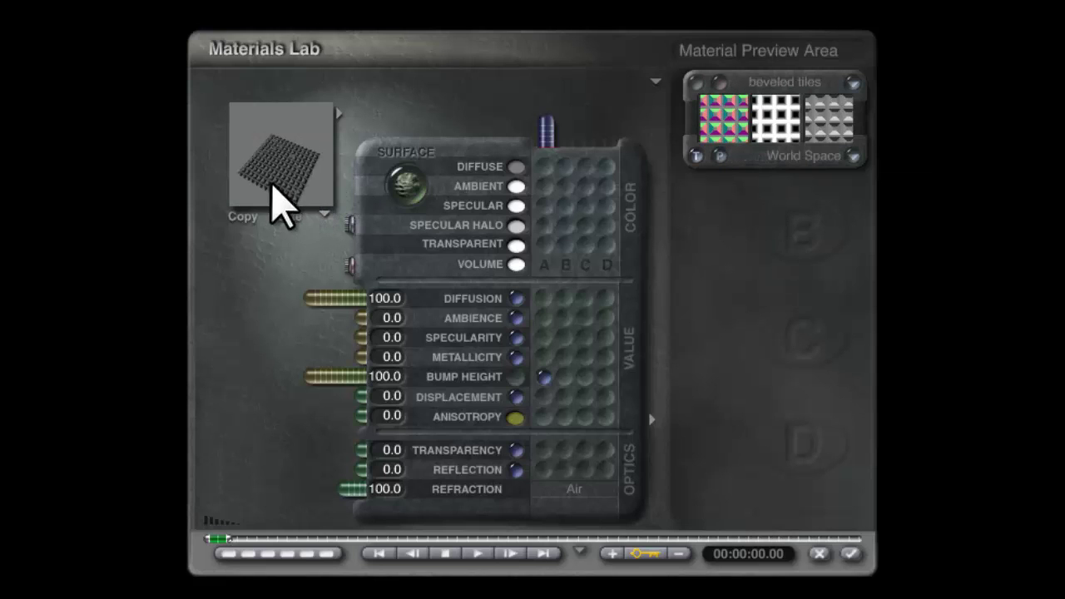
# Set the beveled tiles texture scale to 10% on X, Y and Z
pyautogui.click(696, 83)
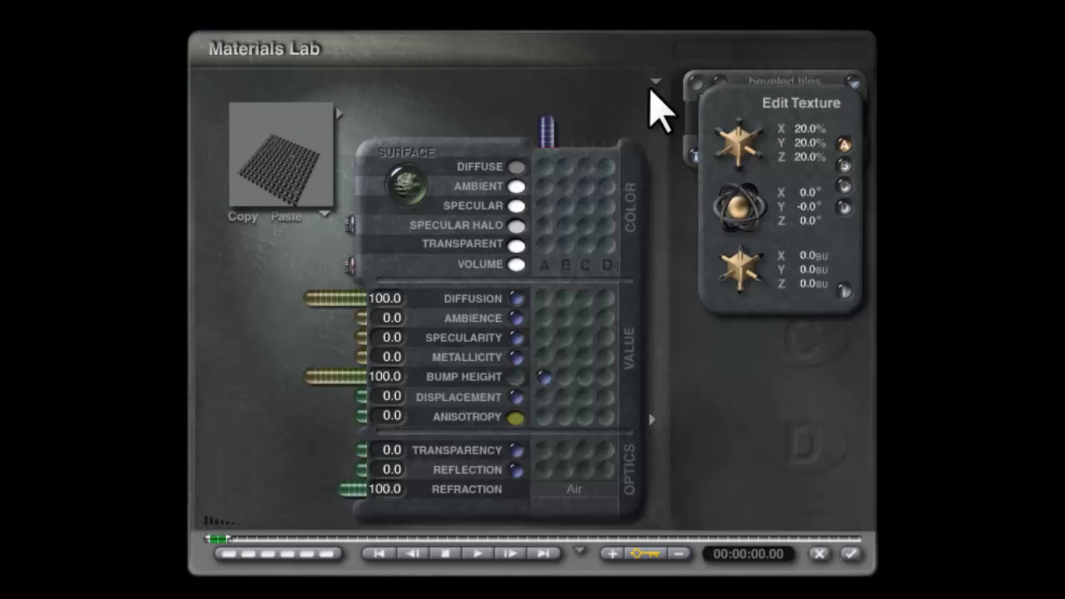
pyautogui.click(811, 129)
pyautogui.write('10')
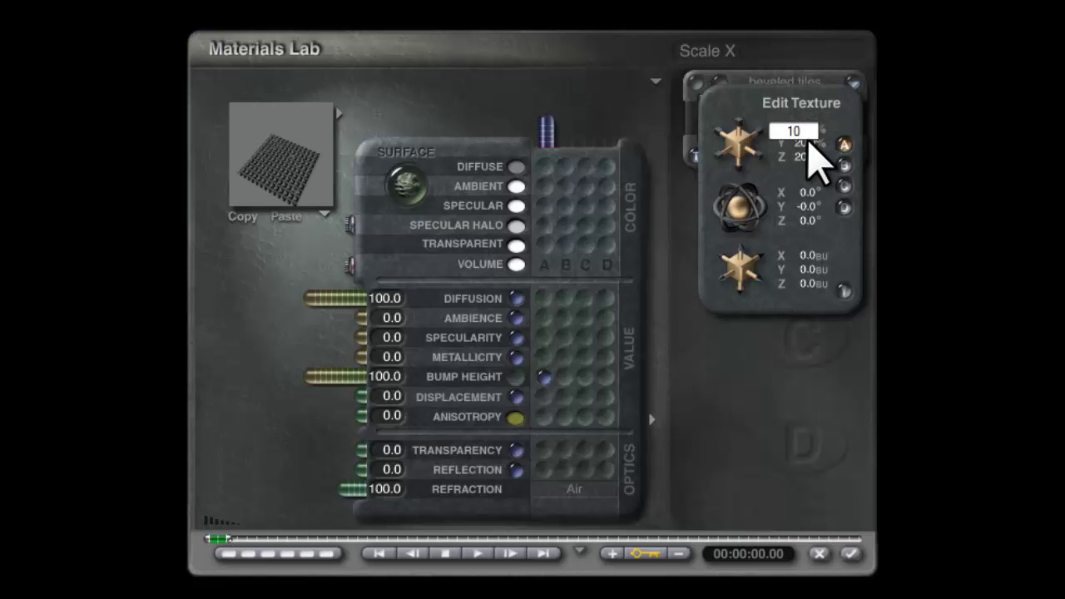
pyautogui.press('Tab')
pyautogui.write('10')
pyautogui.press('Tab')
pyautogui.write('1')
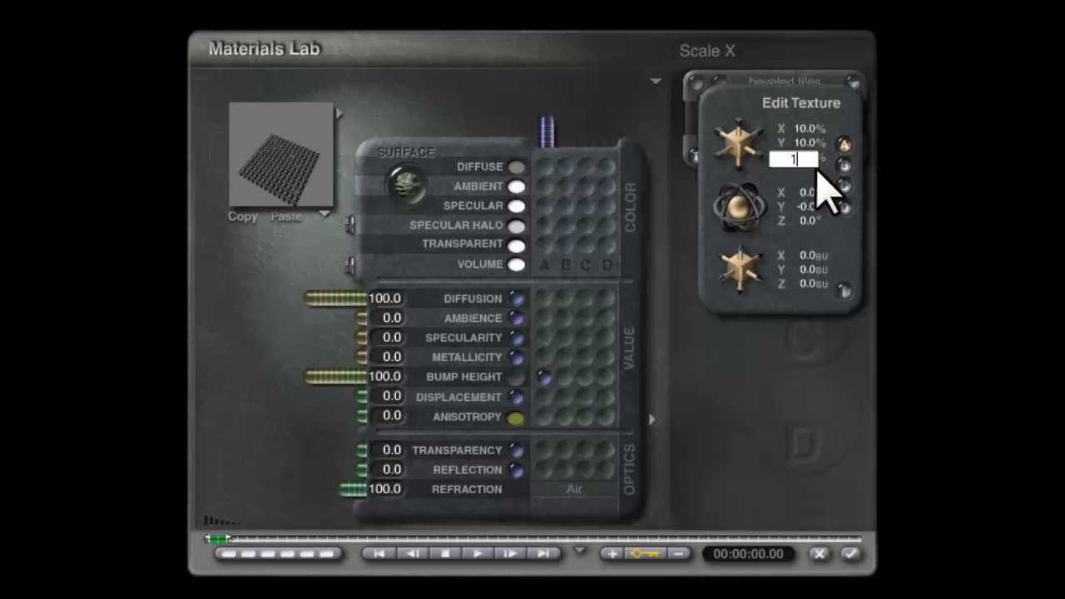
pyautogui.write('0')
pyautogui.press('Return')
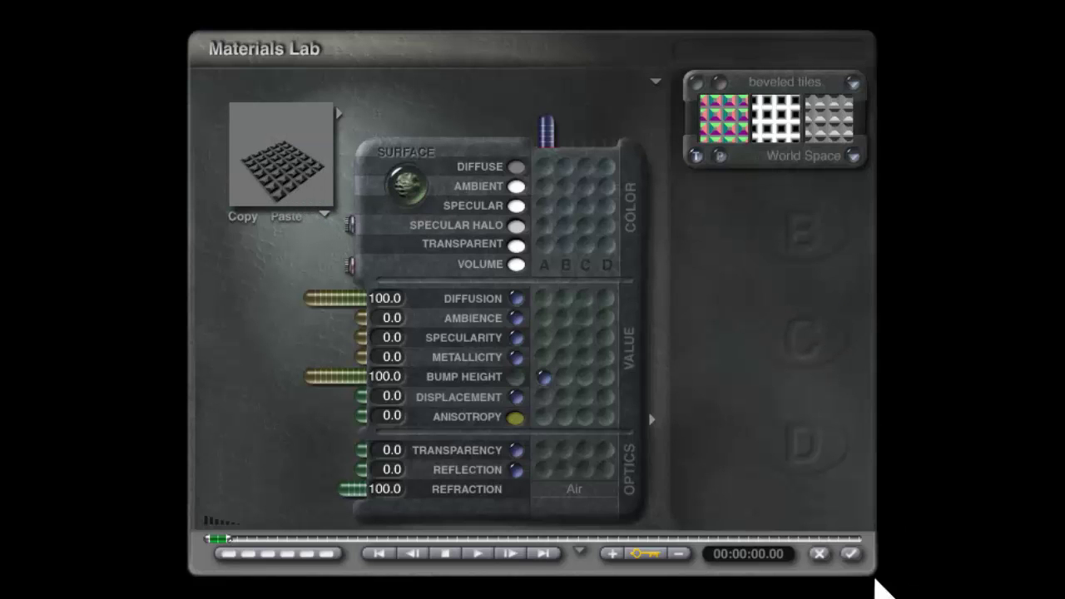
# Accept the material, check the sky settings, and render from the perspective camera view
pyautogui.click(850, 554)
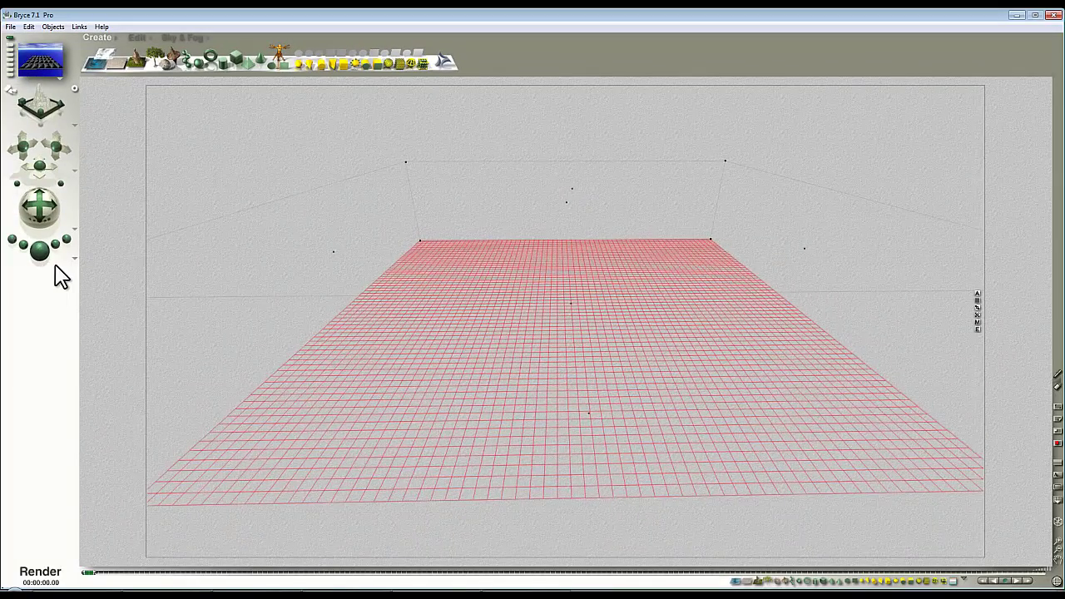
pyautogui.click(53, 263)
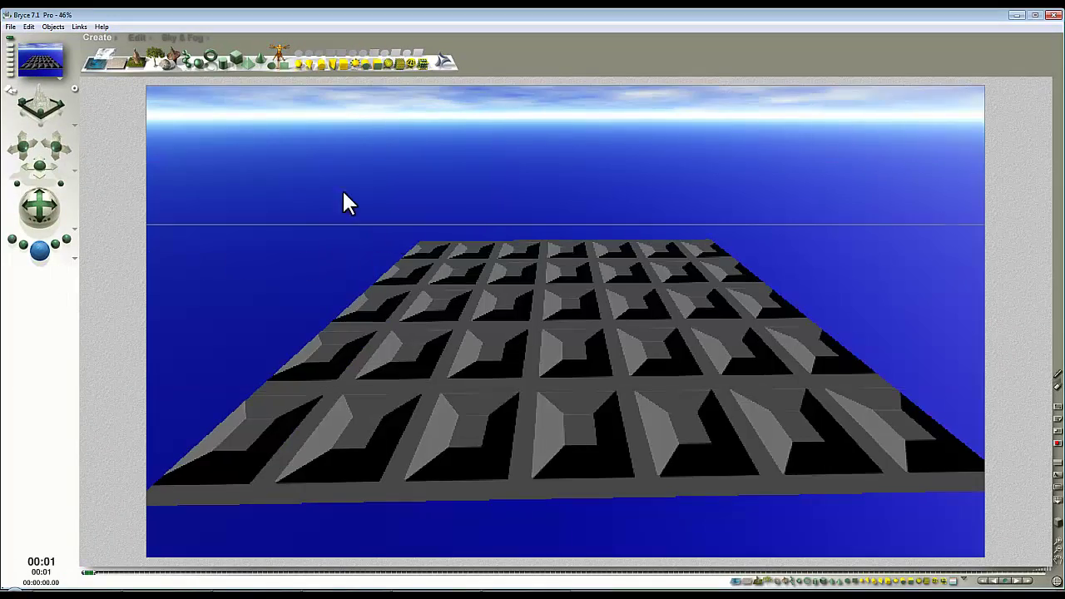
pyautogui.press('3')
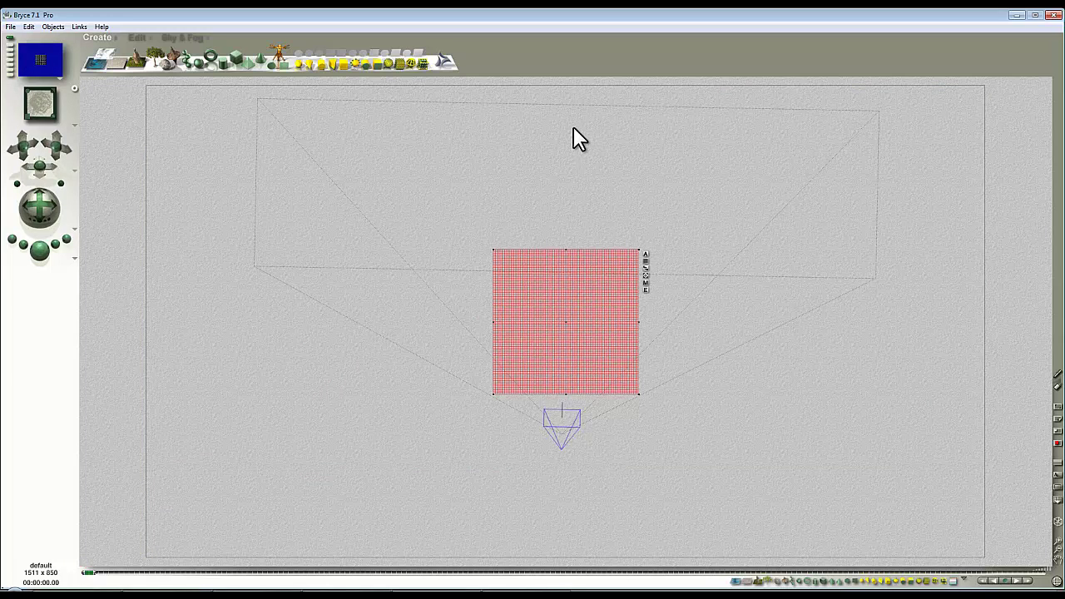
pyautogui.click(184, 38)
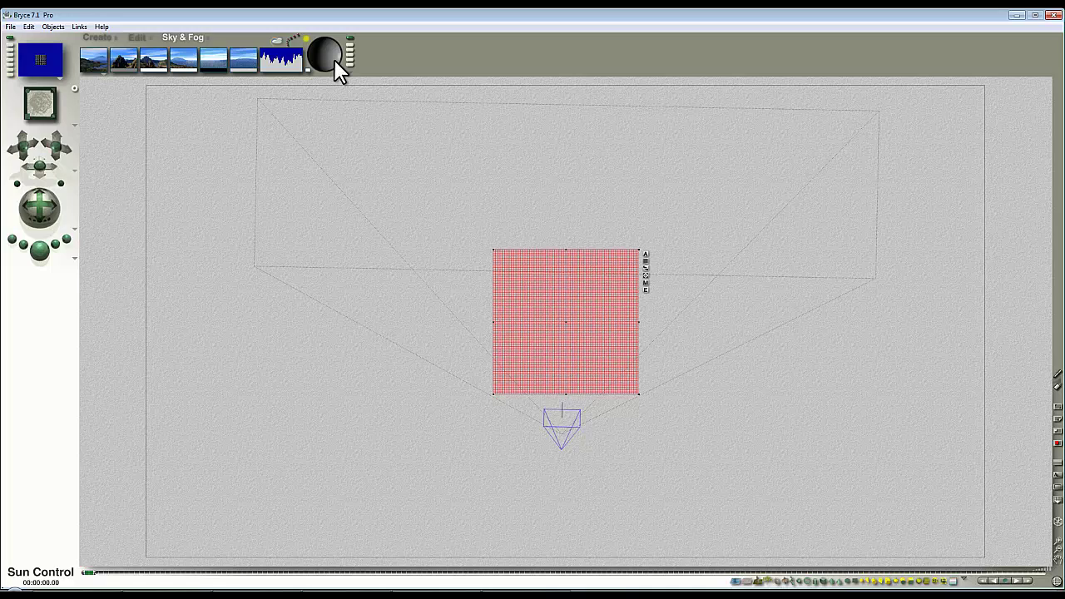
pyautogui.press('1')
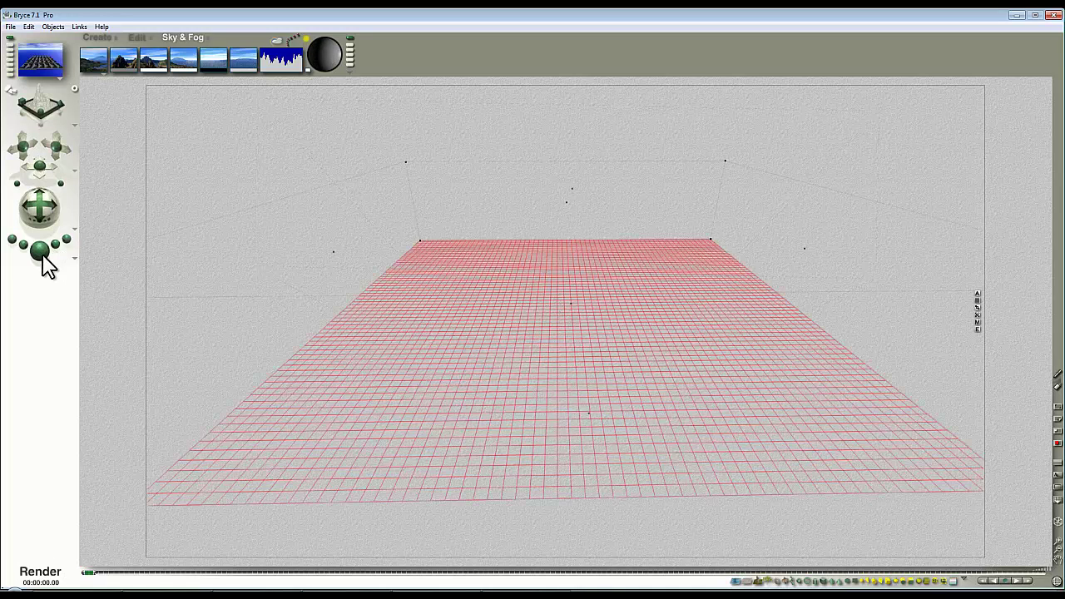
pyautogui.hotkey('ctrl', 'r')
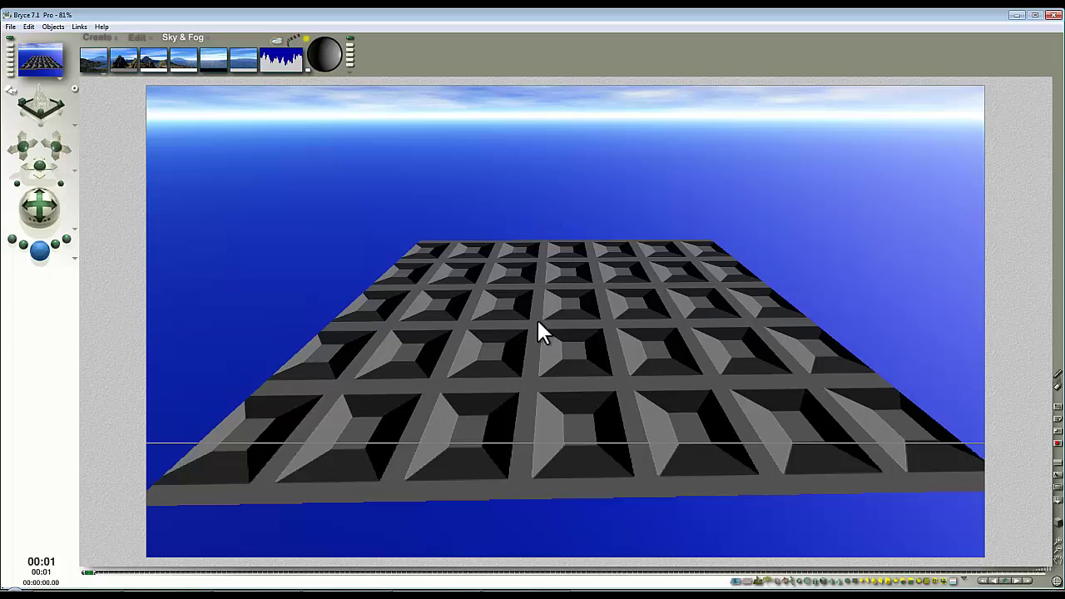
# Review the terrain's beveled tiles material and re-render the tiled terrain
pyautogui.click(764, 298)
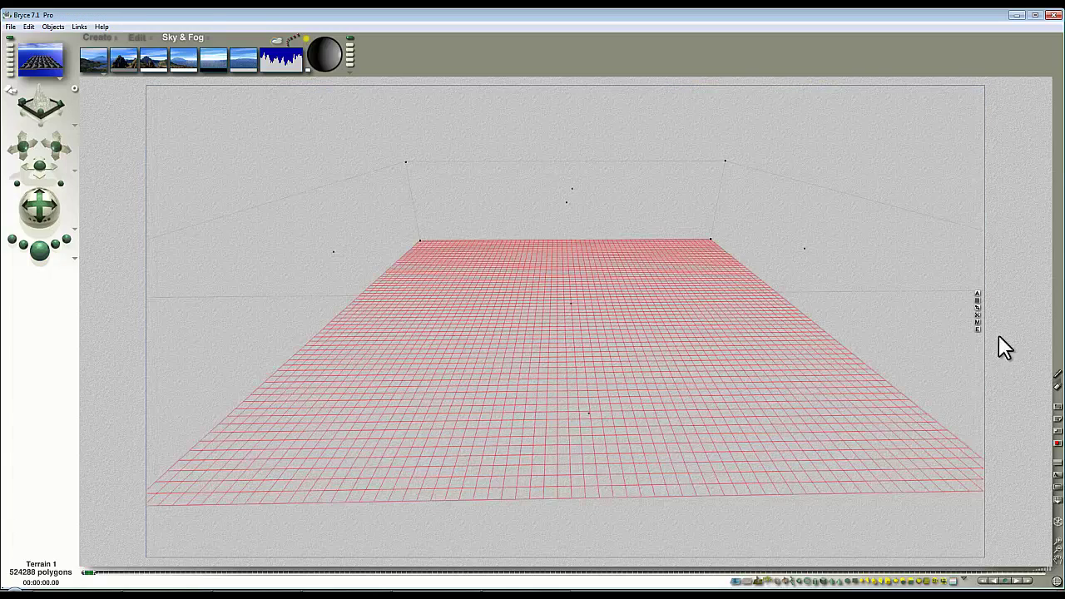
pyautogui.click(976, 323)
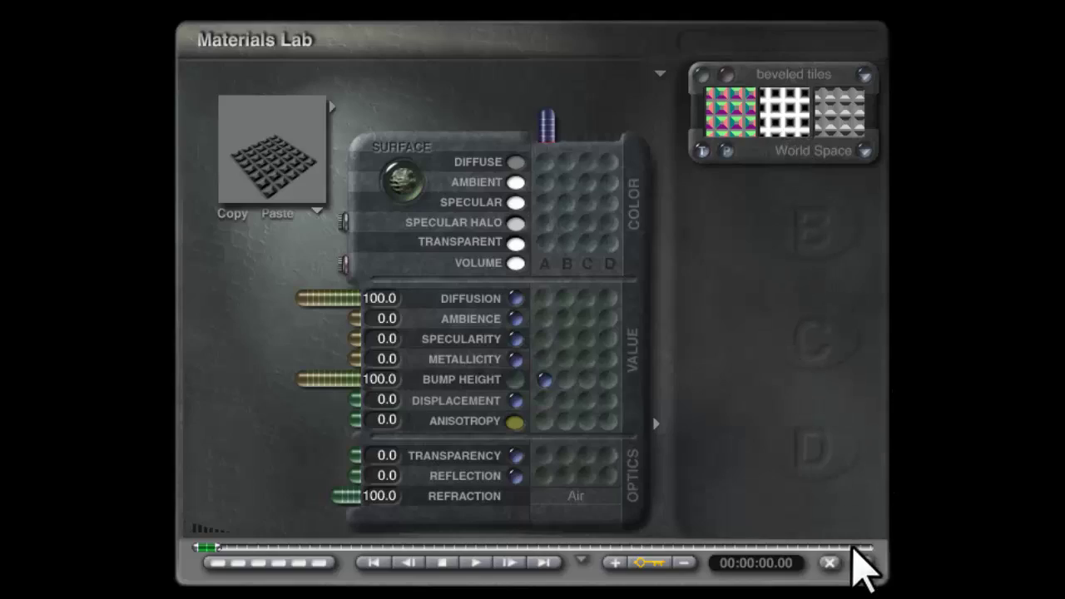
pyautogui.click(857, 557)
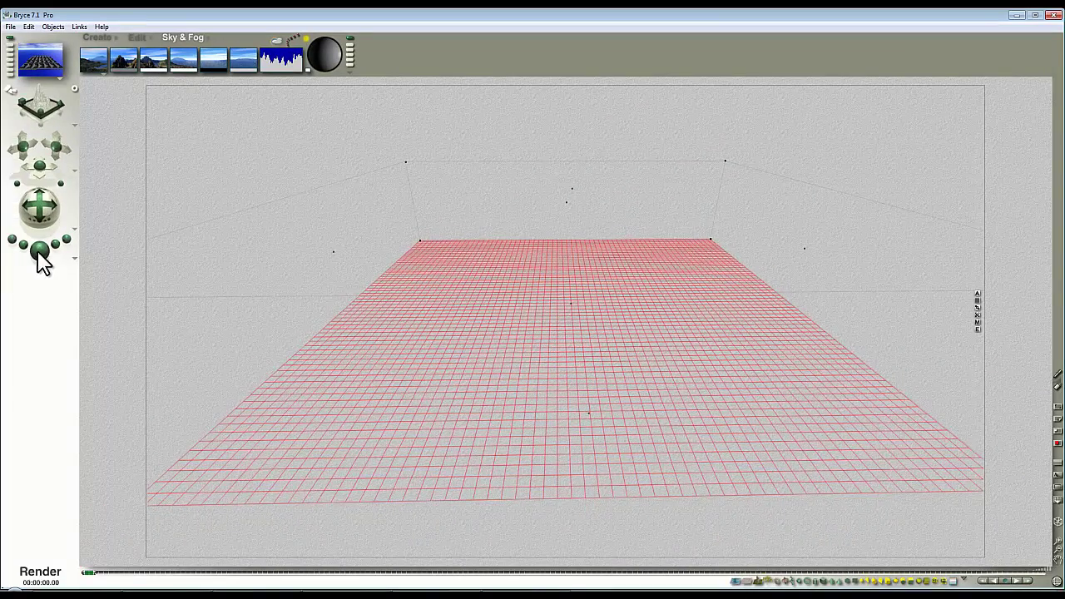
pyautogui.click(38, 251)
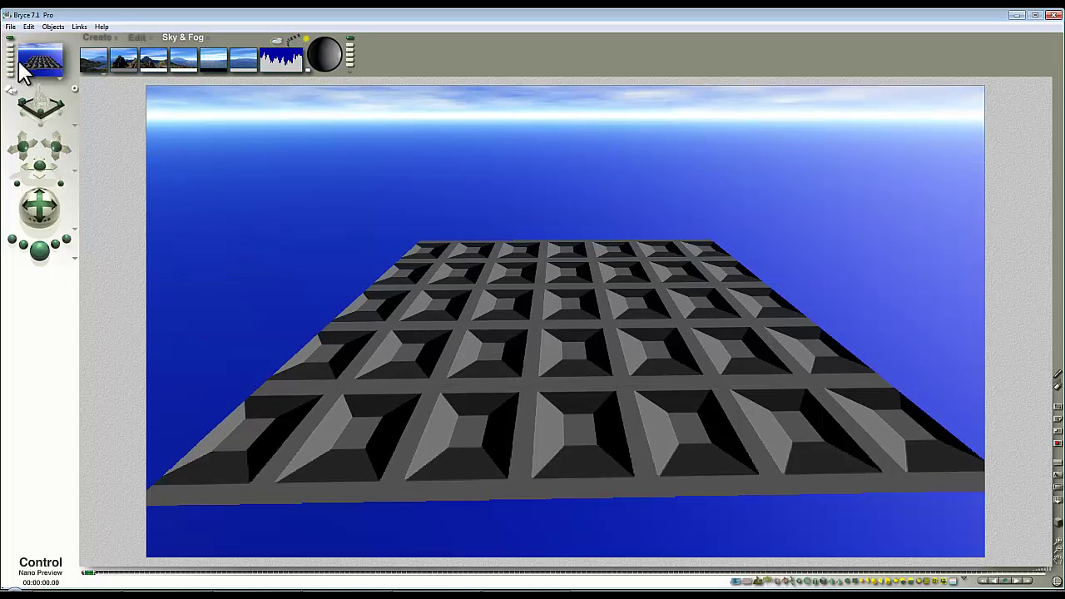
# Export the terrain as Wavefront OBJ 'Terrain 1.obj' with 256 x 256 image maps
pyautogui.click(11, 26)
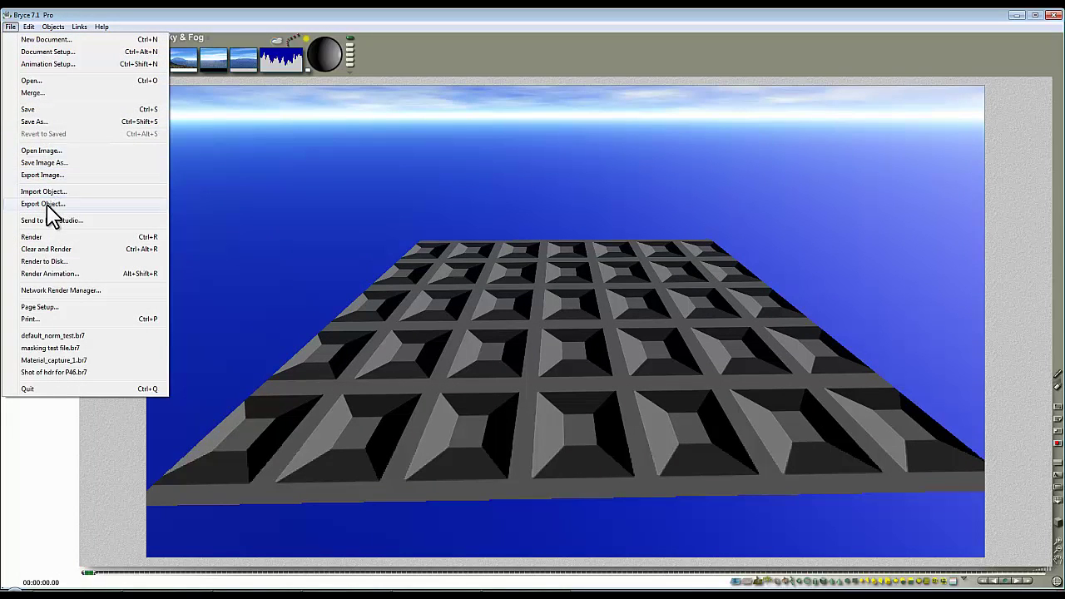
pyautogui.click(47, 205)
pyautogui.click(541, 373)
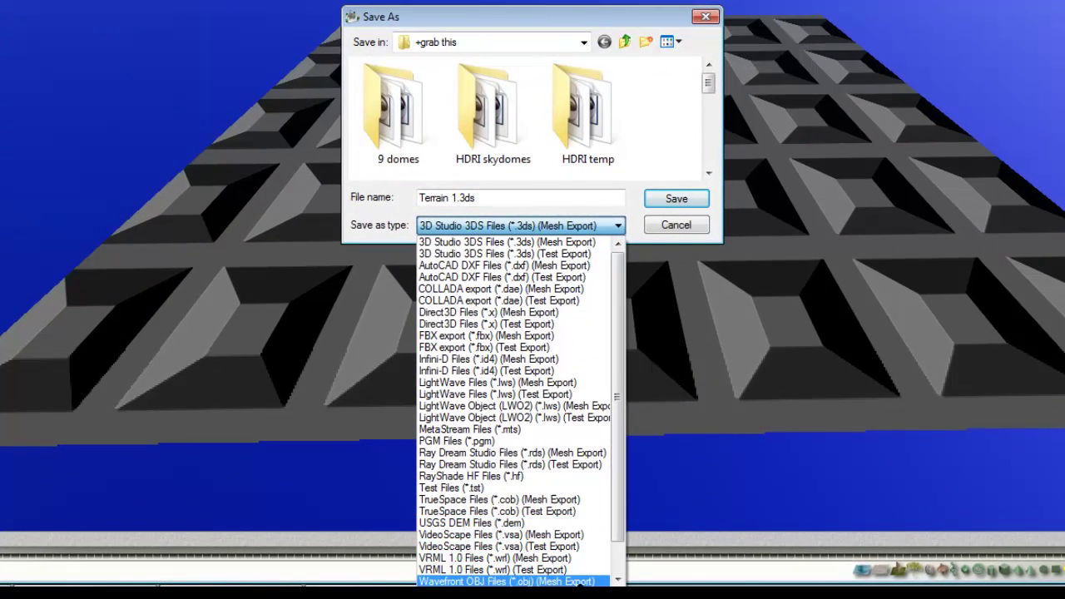
pyautogui.click(578, 582)
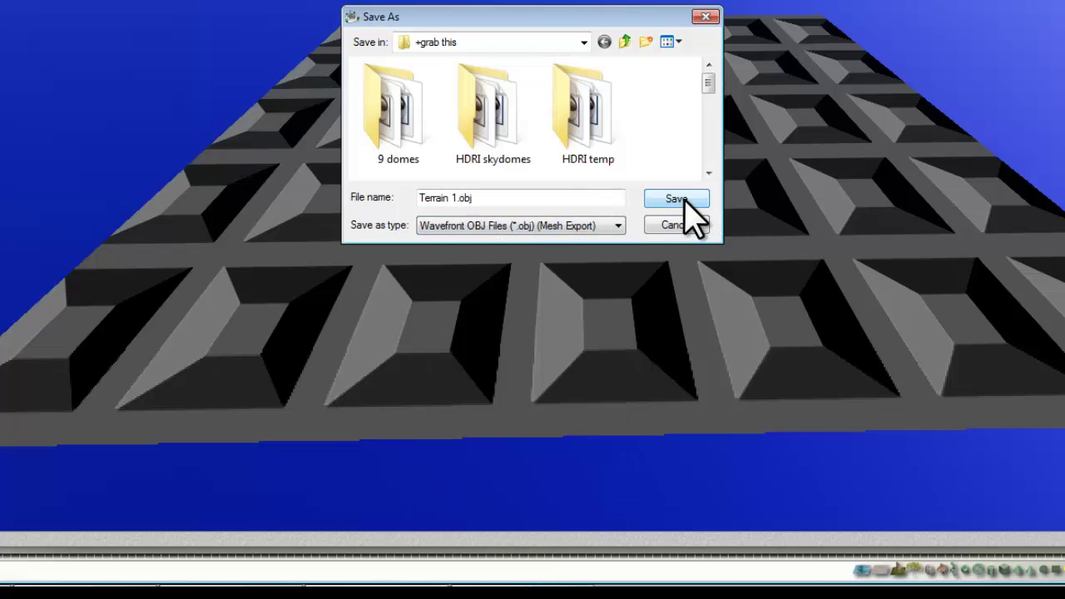
pyautogui.click(650, 202)
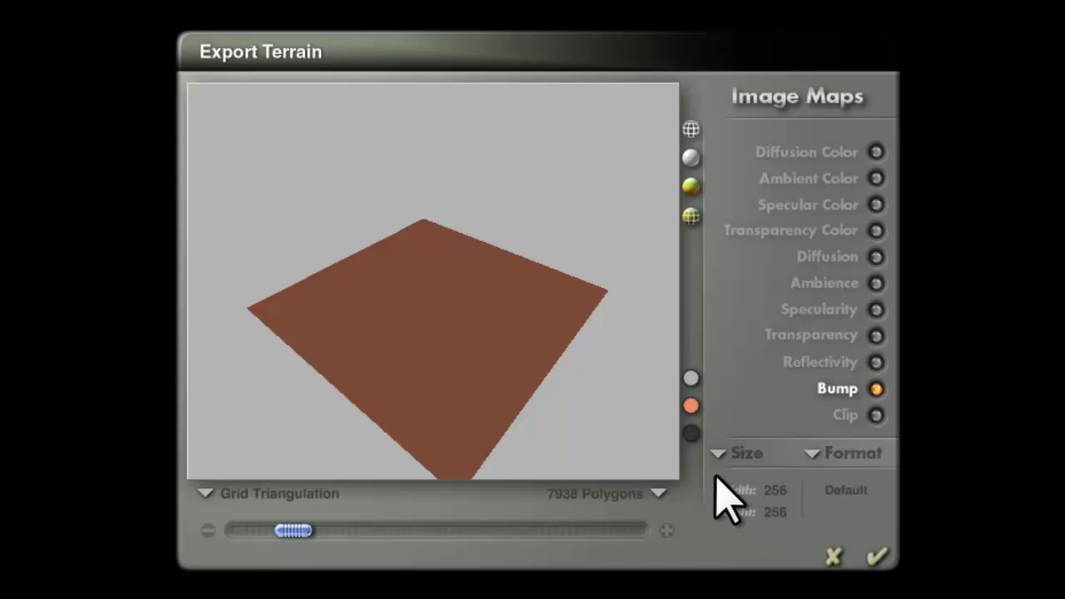
pyautogui.click(717, 453)
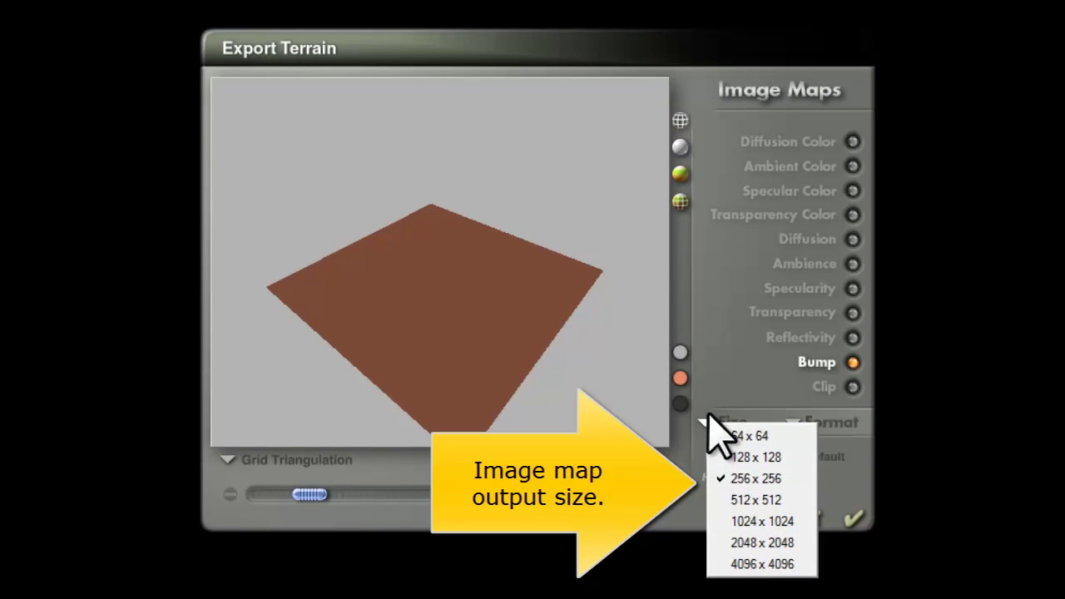
pyautogui.click(708, 416)
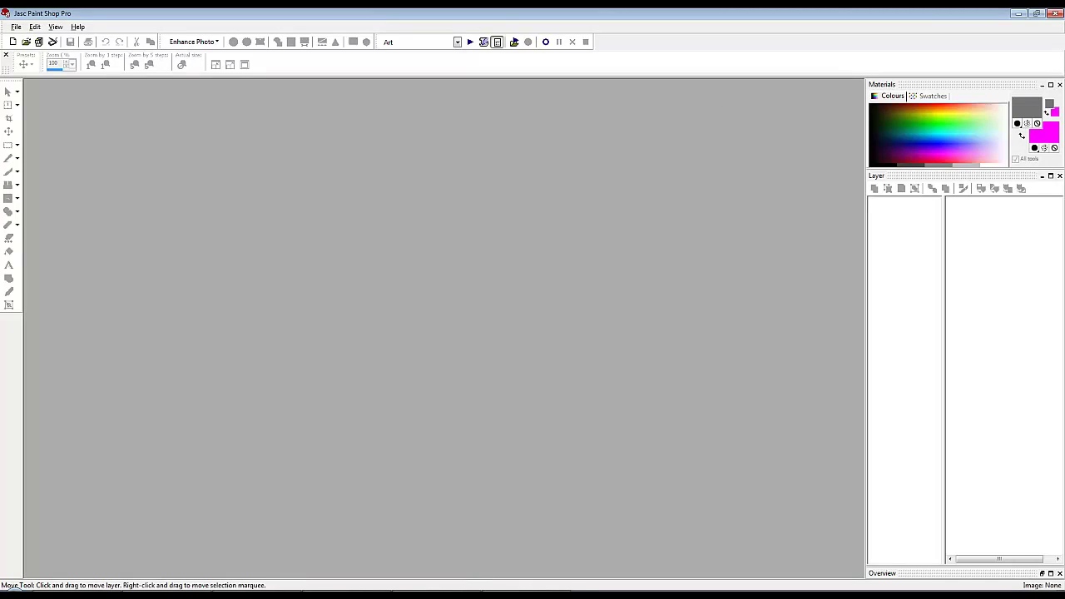
# Open Terrain 1_mtl1_bumpamt.bmp in Paint Shop Pro at 200% and reposition its window
pyautogui.moveTo(424, 278); pyautogui.dragTo(420, 292)
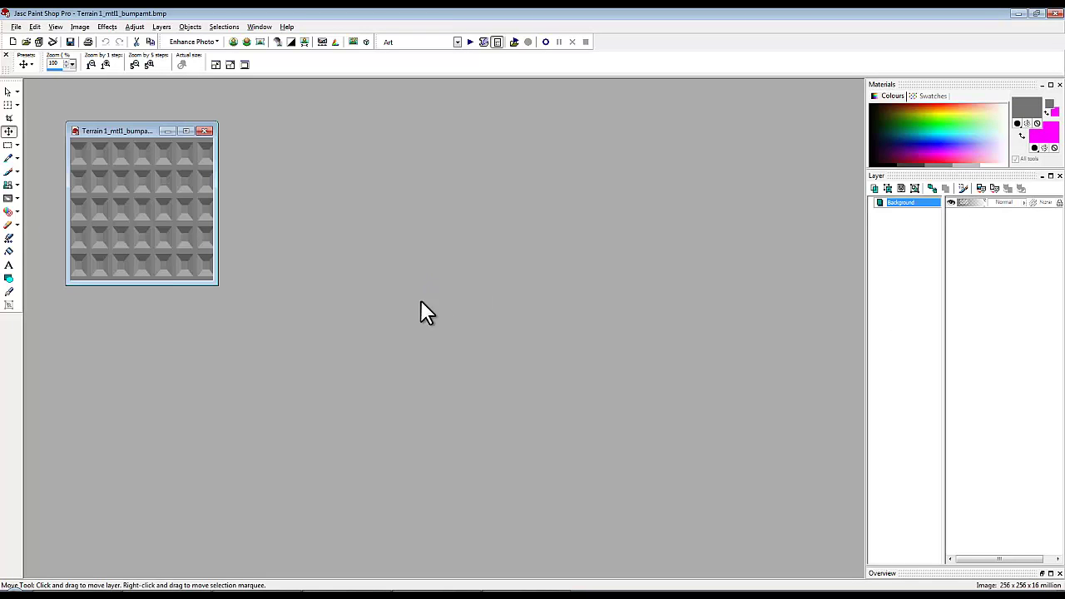
pyautogui.press('+')
pyautogui.moveTo(258, 135); pyautogui.dragTo(361, 117)
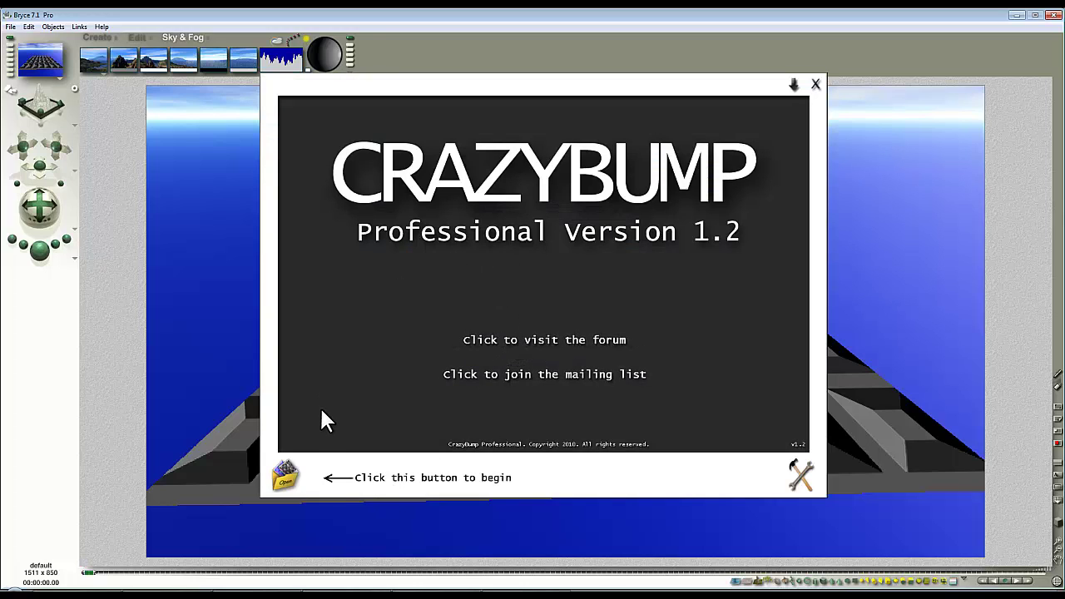
# Load Terrain 1_mtl1_bumpamt.bmp into CrazyBump as a heightmap to generate its normal map
pyautogui.click(287, 479)
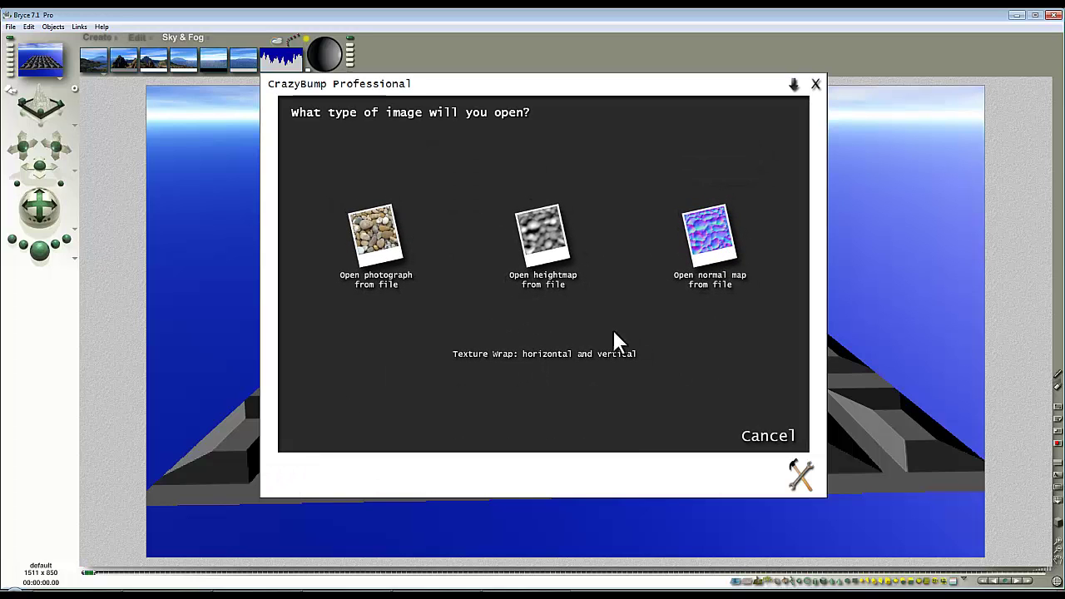
pyautogui.click(538, 251)
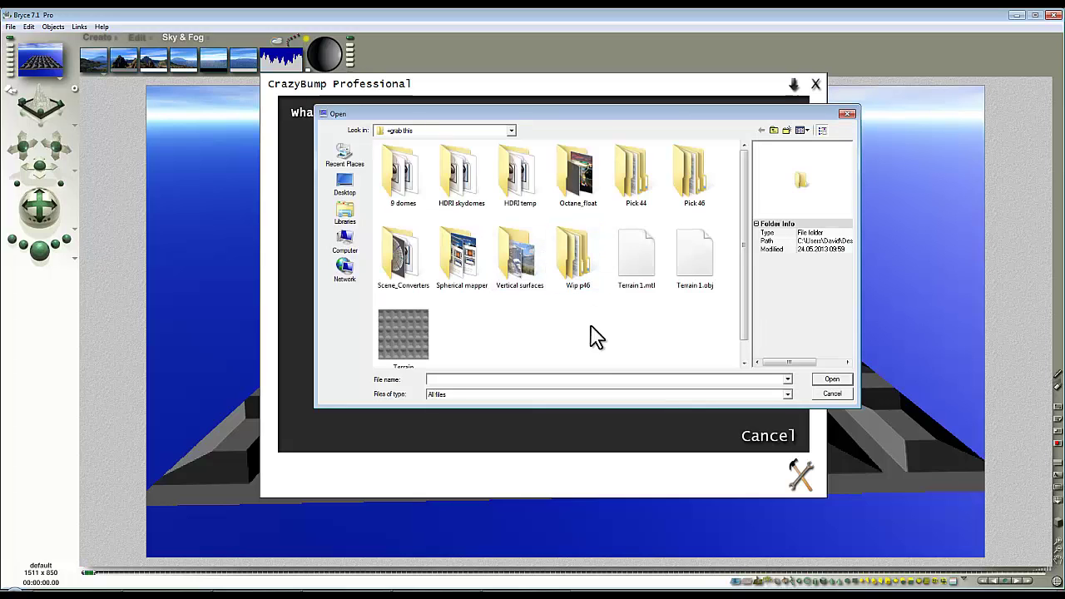
pyautogui.click(424, 337)
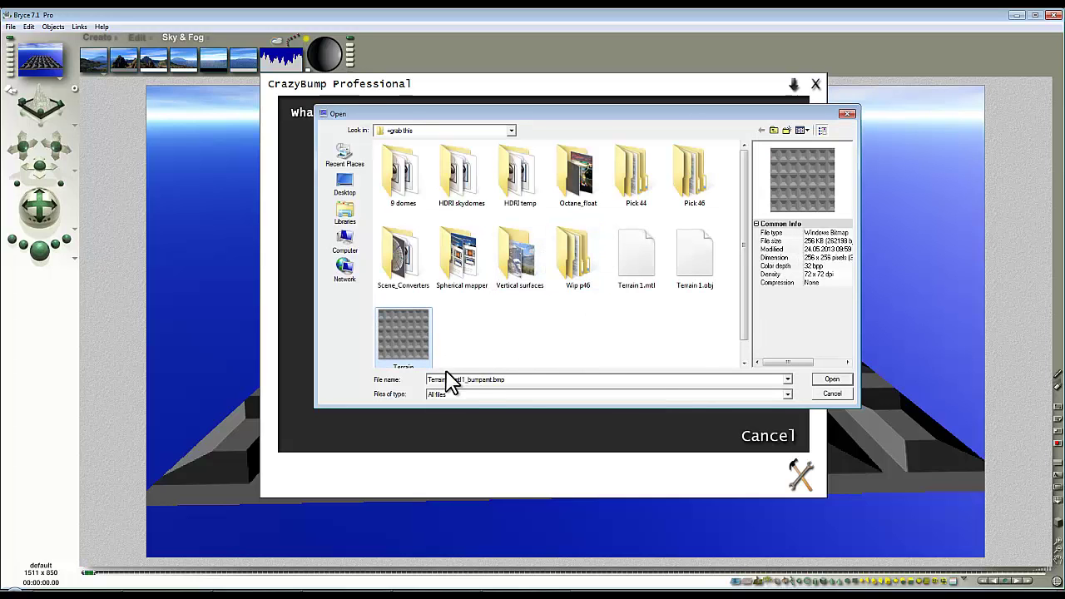
pyautogui.click(833, 380)
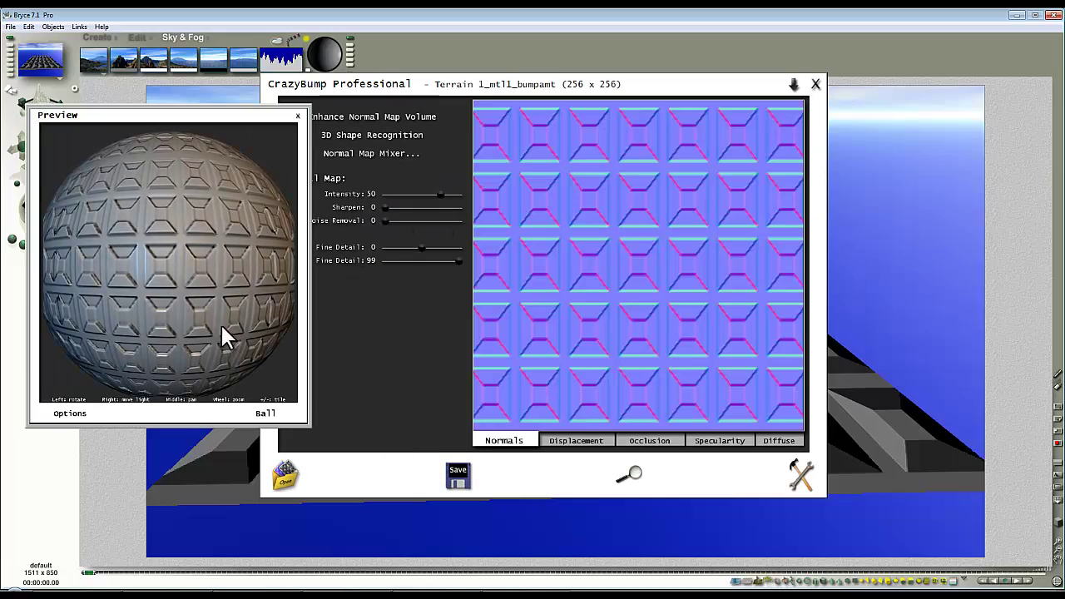
# Toggle preview specularity off and back on, then inspect the displacement map on the sphere
pyautogui.click(70, 414)
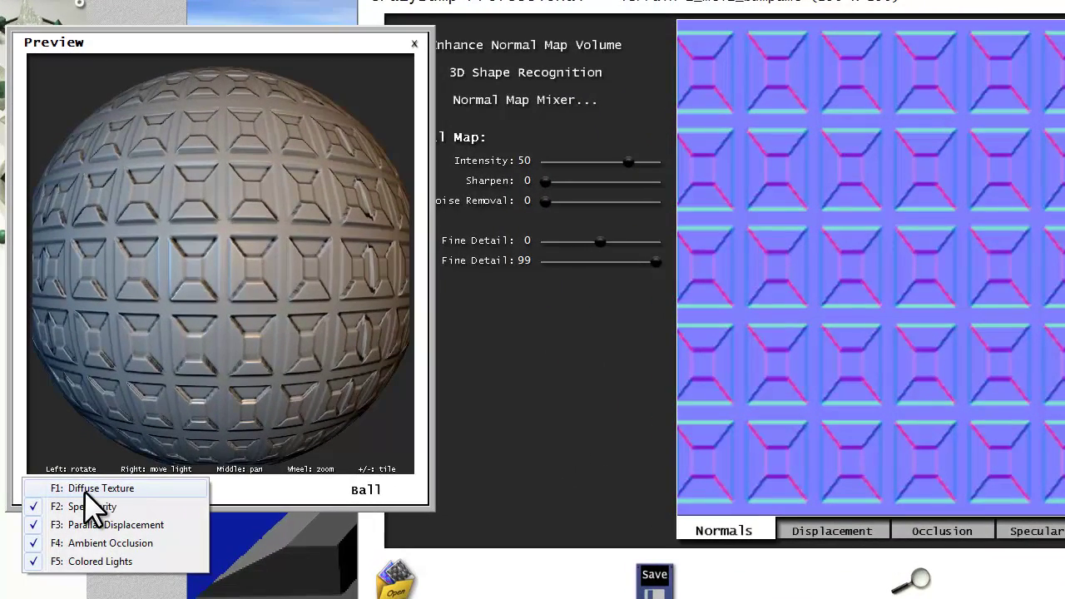
pyautogui.click(37, 505)
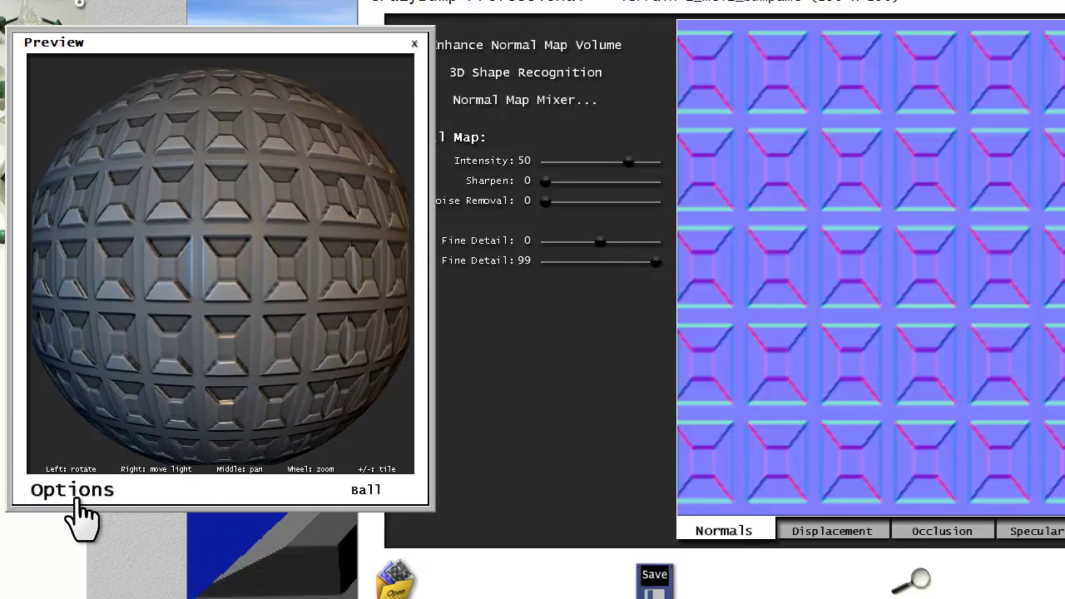
pyautogui.click(48, 503)
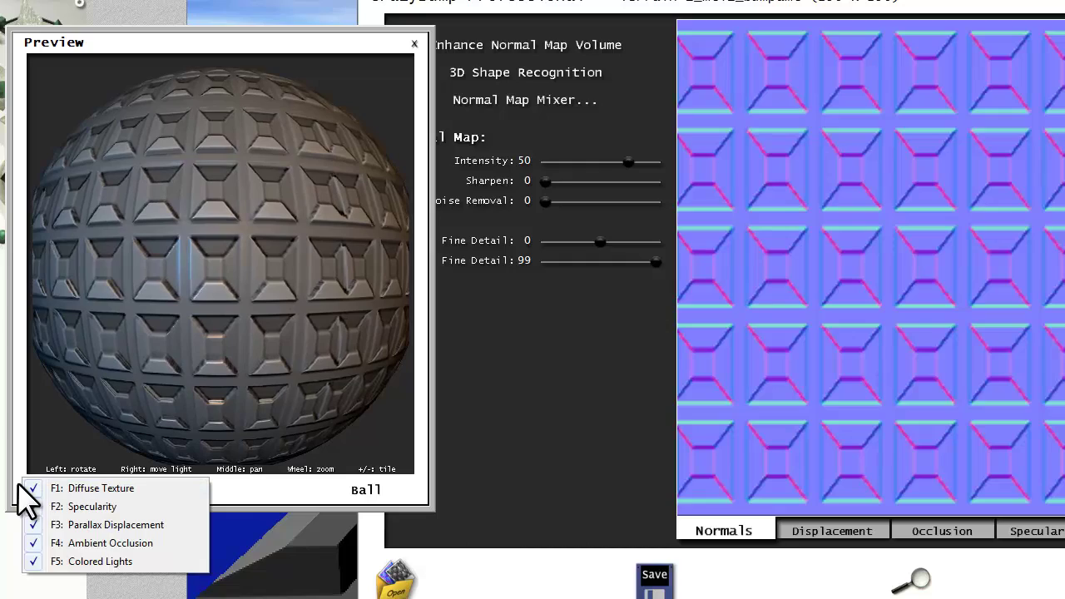
pyautogui.click(41, 506)
pyautogui.moveTo(293, 44); pyautogui.dragTo(518, 60)
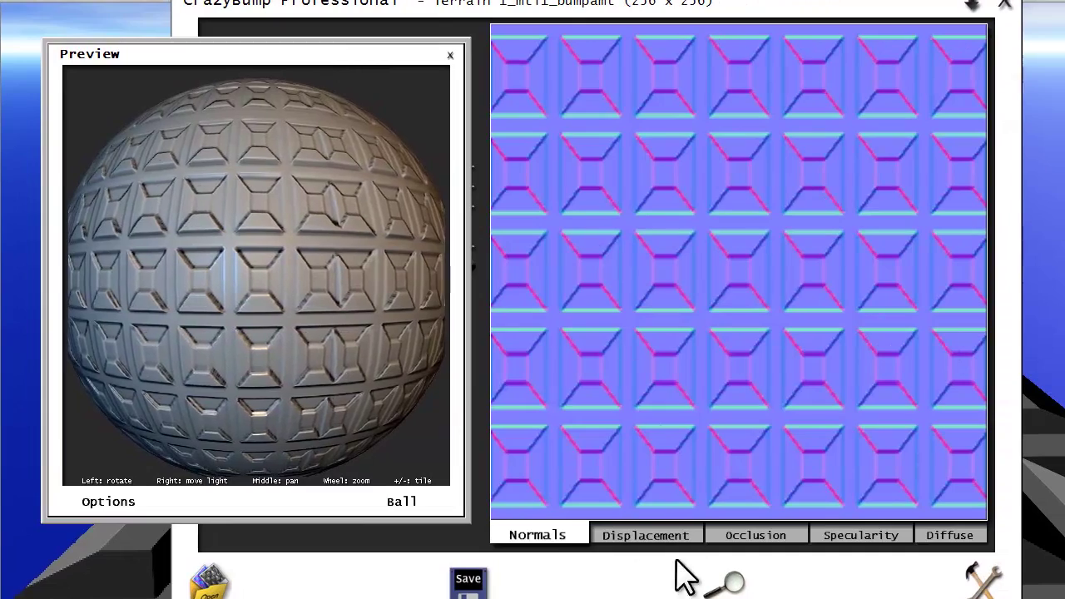
pyautogui.click(680, 535)
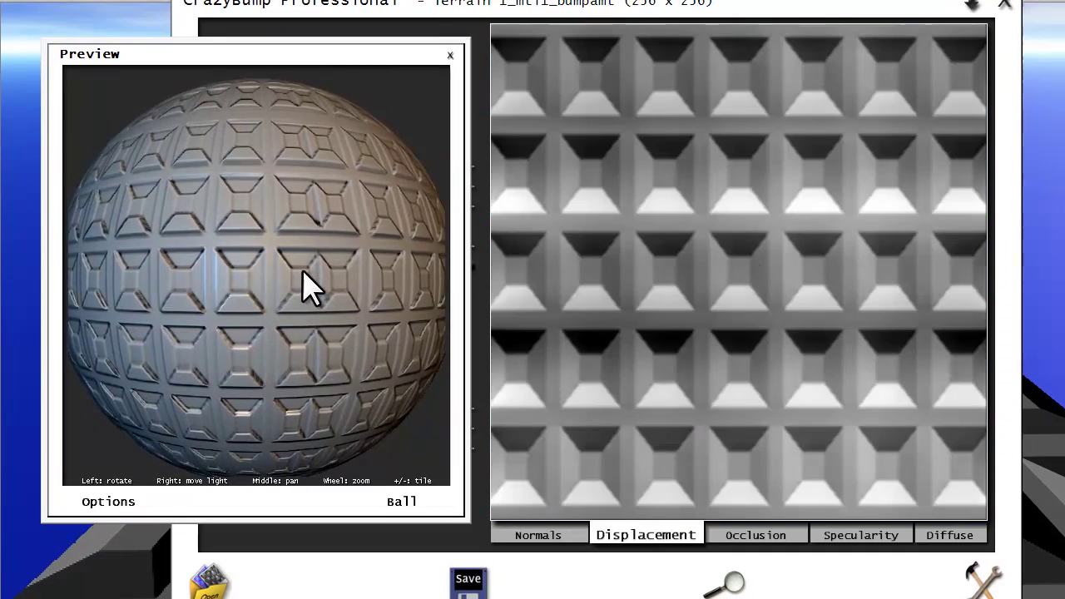
pyautogui.moveTo(304, 285); pyautogui.dragTo(287, 407)
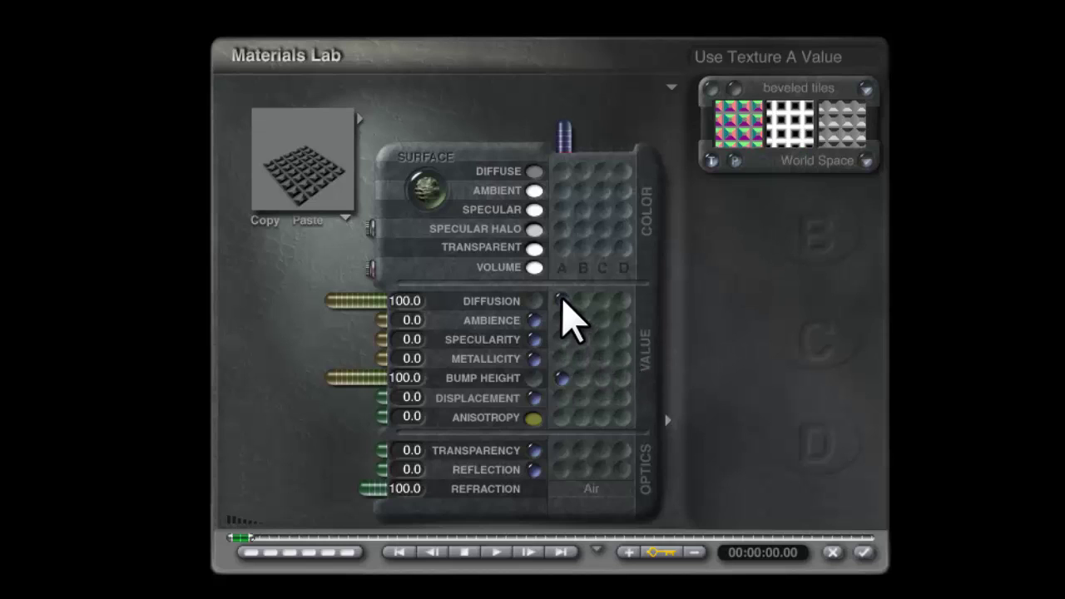
# Link diffusion to texture A, set bump height to a value of 0, and apply the material
pyautogui.click(562, 300)
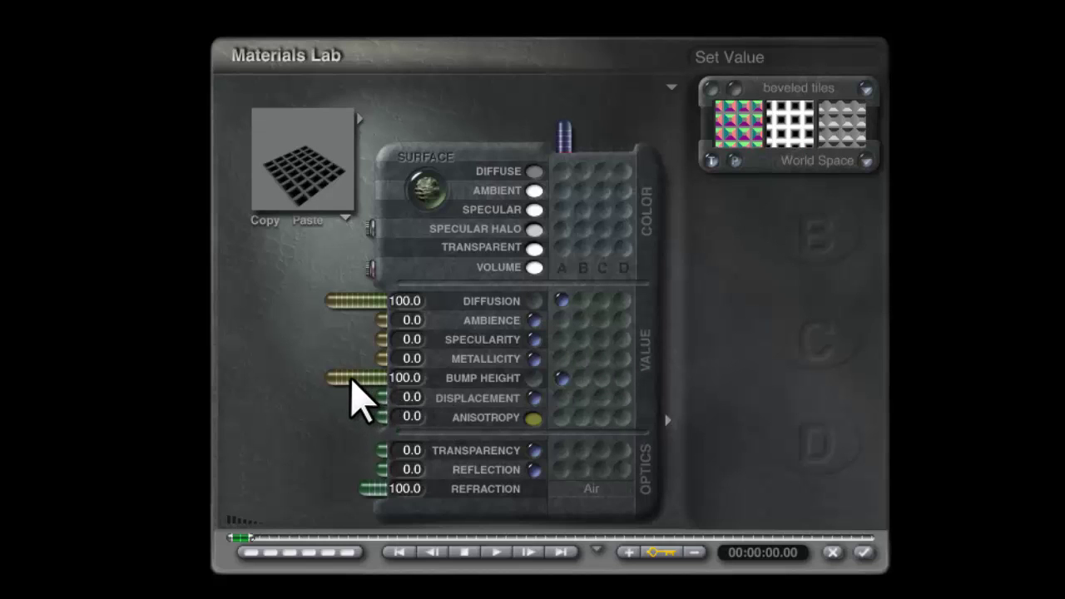
pyautogui.click(533, 381)
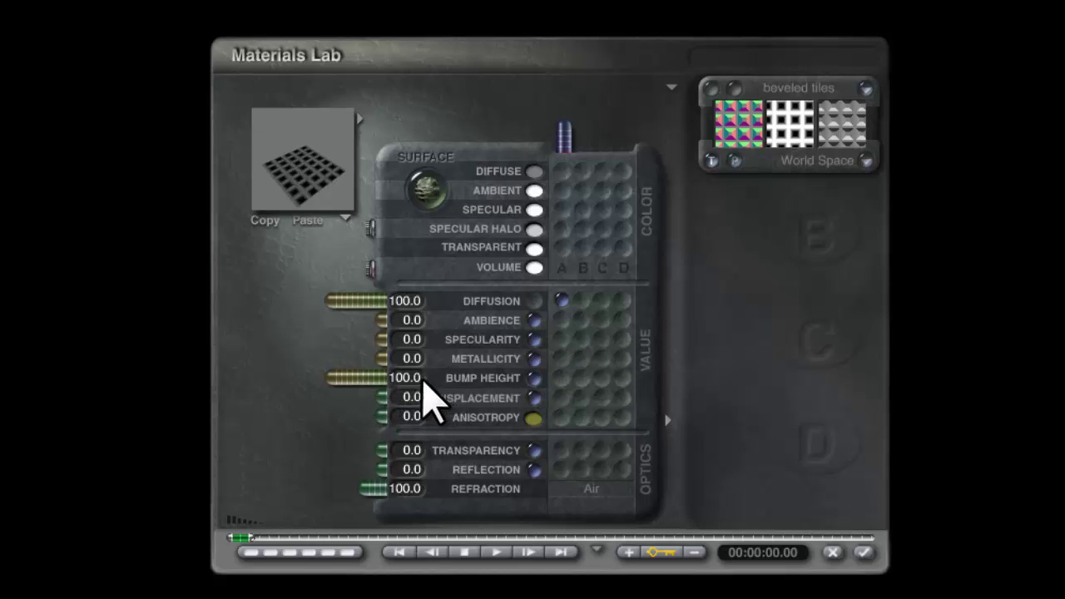
pyautogui.click(404, 379)
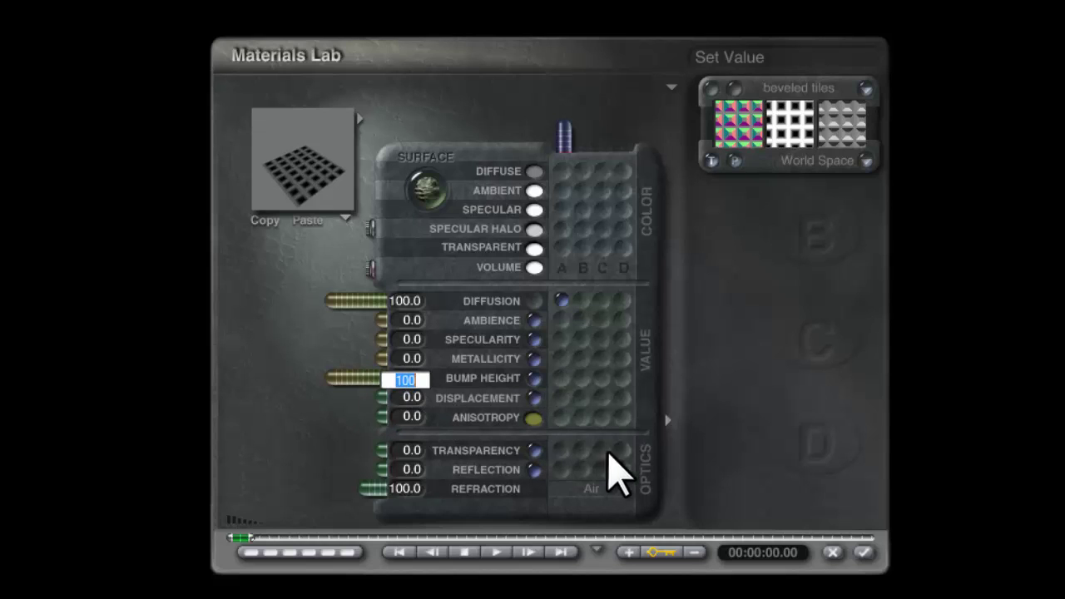
pyautogui.write('0')
pyautogui.press('Return')
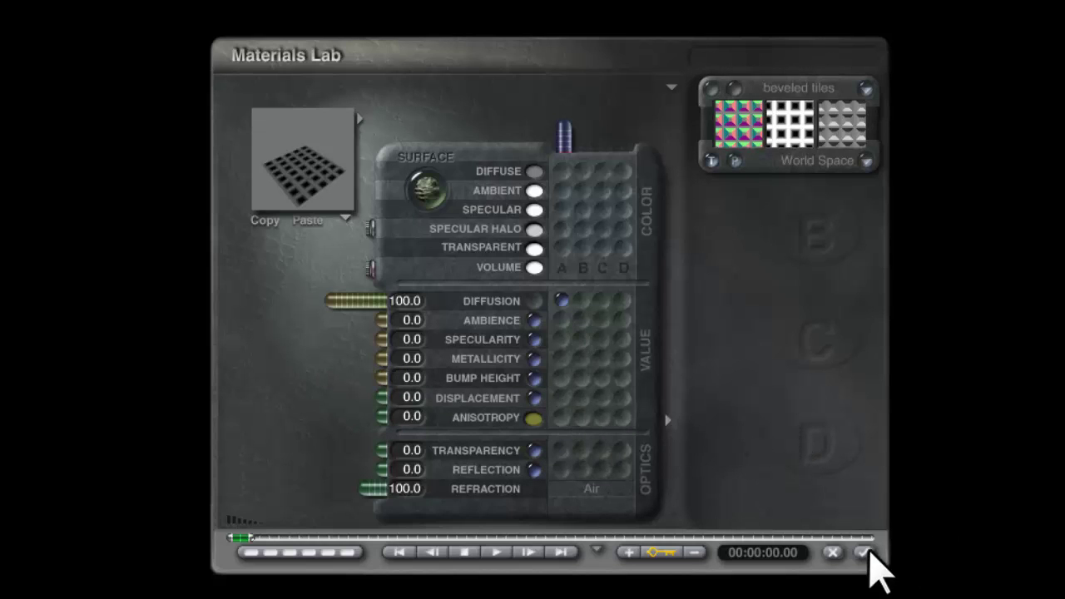
pyautogui.click(864, 552)
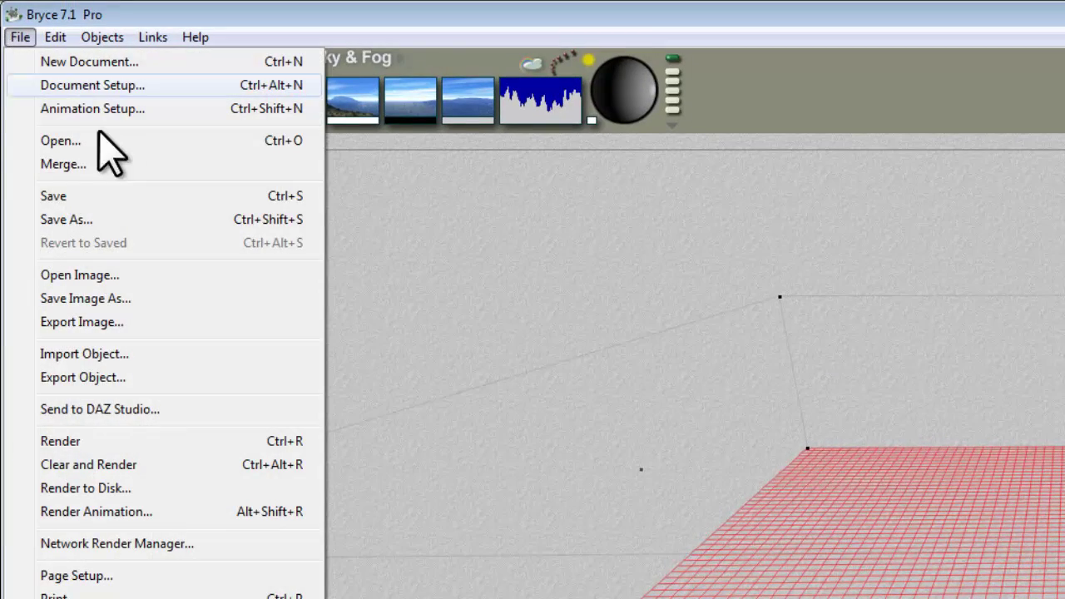
# Re-export Terrain 1 as Terrain 1.obj with a 256×256 diffusion image map
pyautogui.click(119, 375)
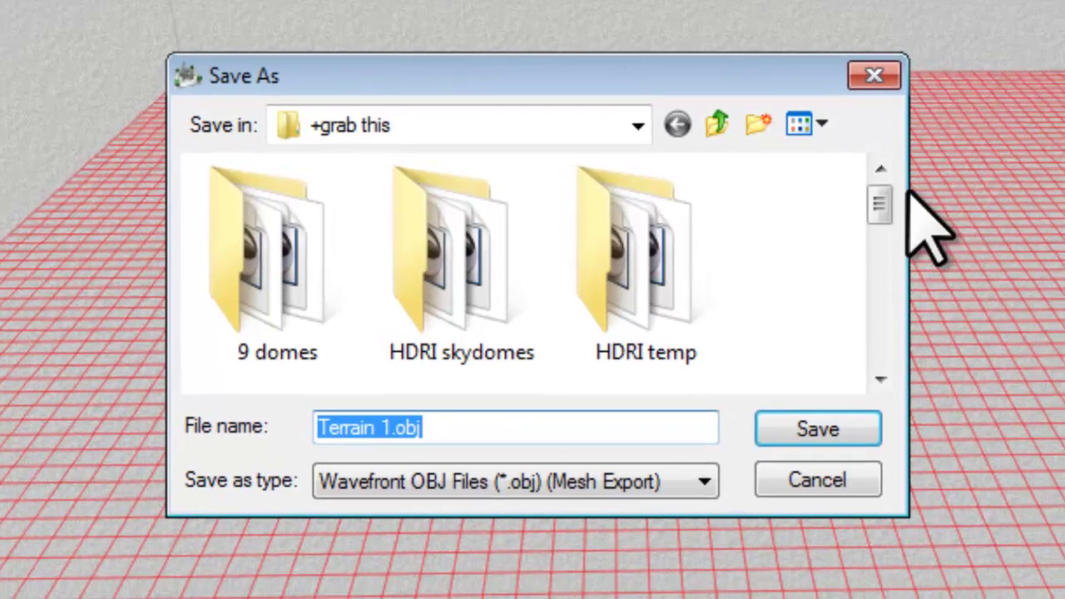
pyautogui.click(397, 427)
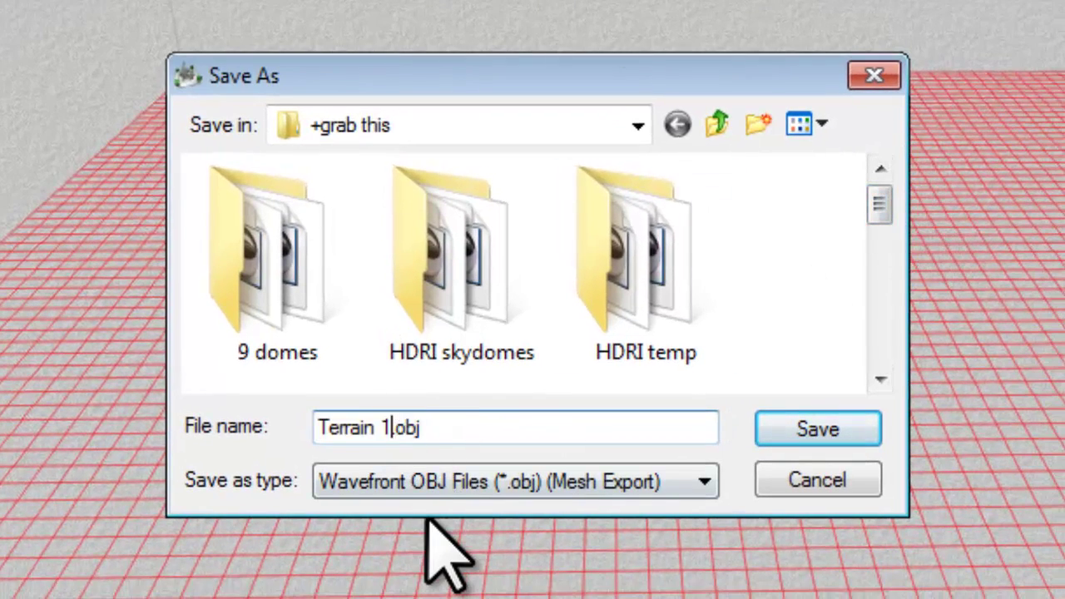
pyautogui.press('Return')
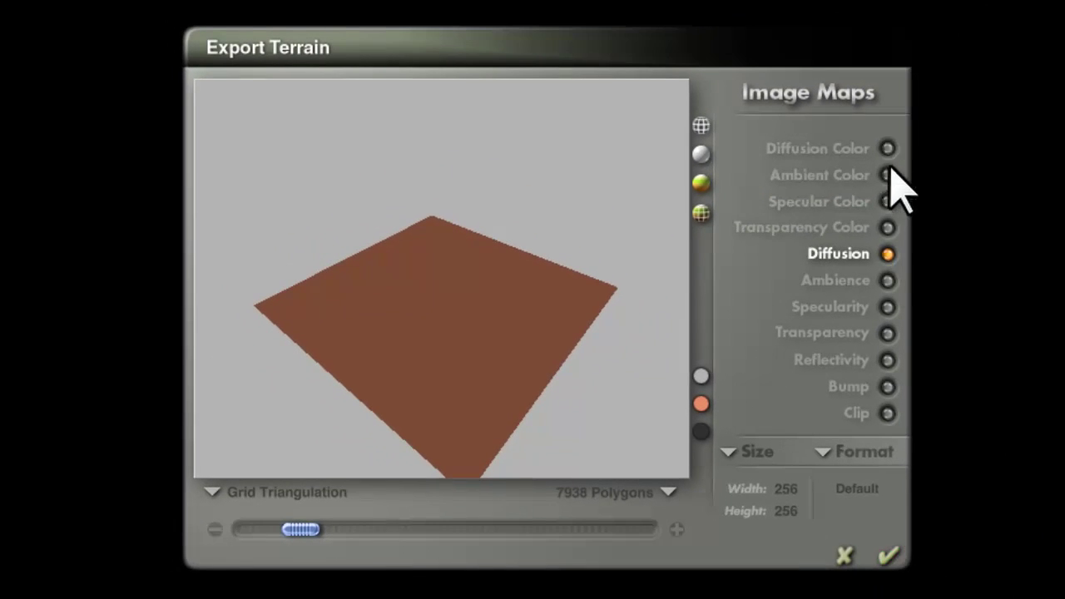
pyautogui.click(888, 556)
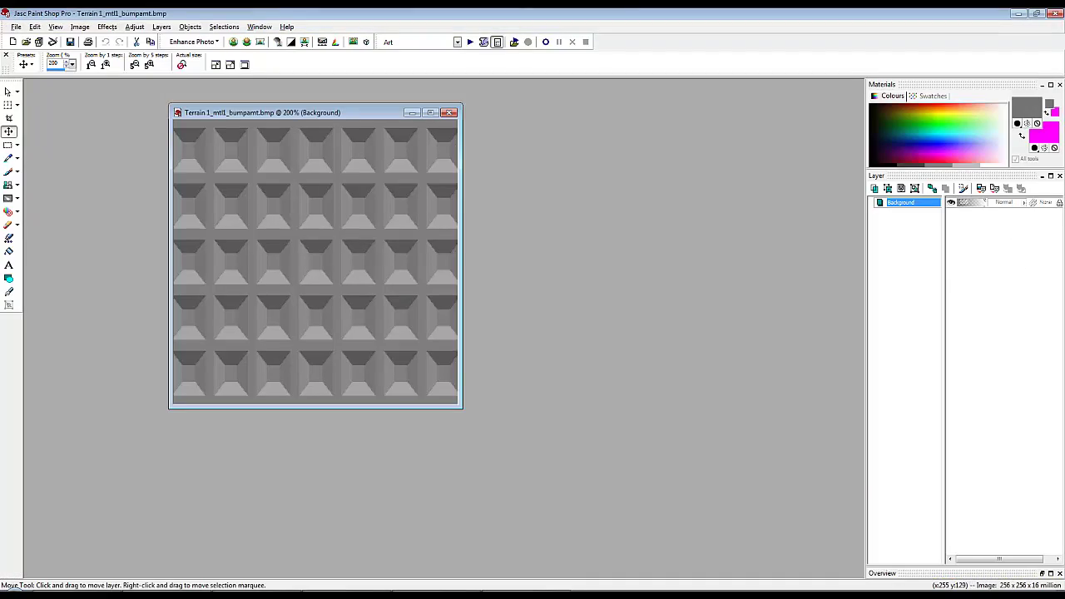
# Place the Terrain 2 diffuse map window over the bump map and zoom it to 200%
pyautogui.moveTo(1029, 330); pyautogui.dragTo(660, 271)
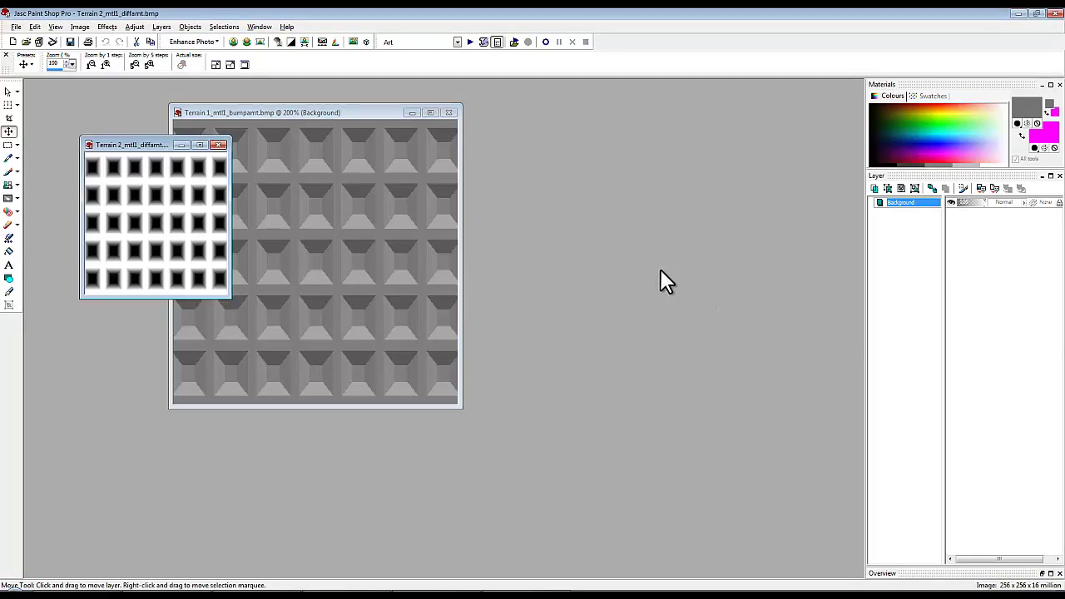
pyautogui.moveTo(186, 164); pyautogui.dragTo(634, 116)
pyautogui.scroll(1, 544, 202)
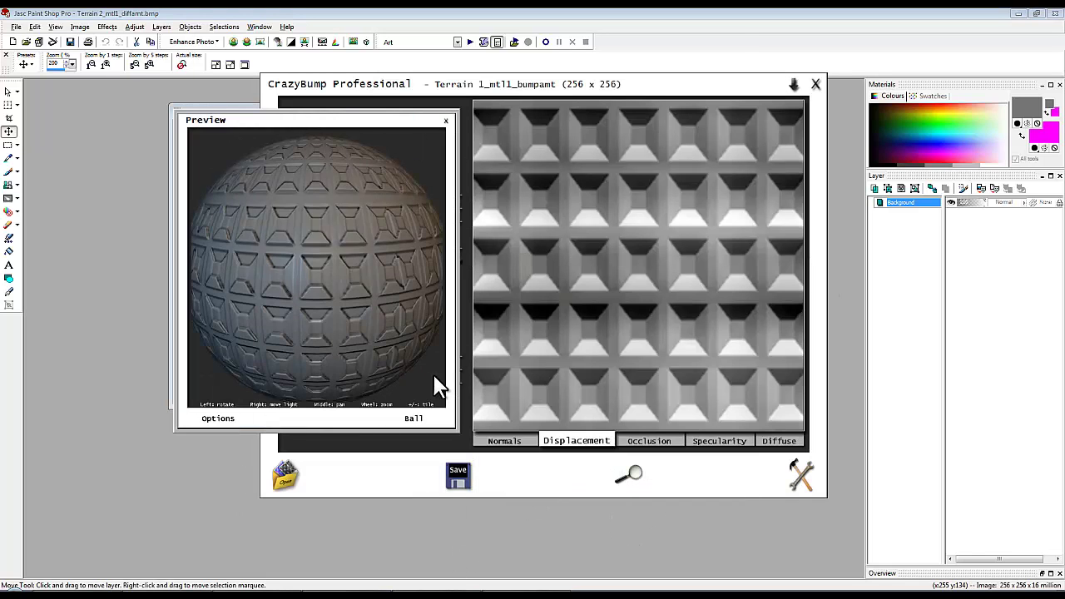
# Load Terrain 2_mtl1_diffamt.bmp into CrazyBump as a heightmap
pyautogui.click(287, 482)
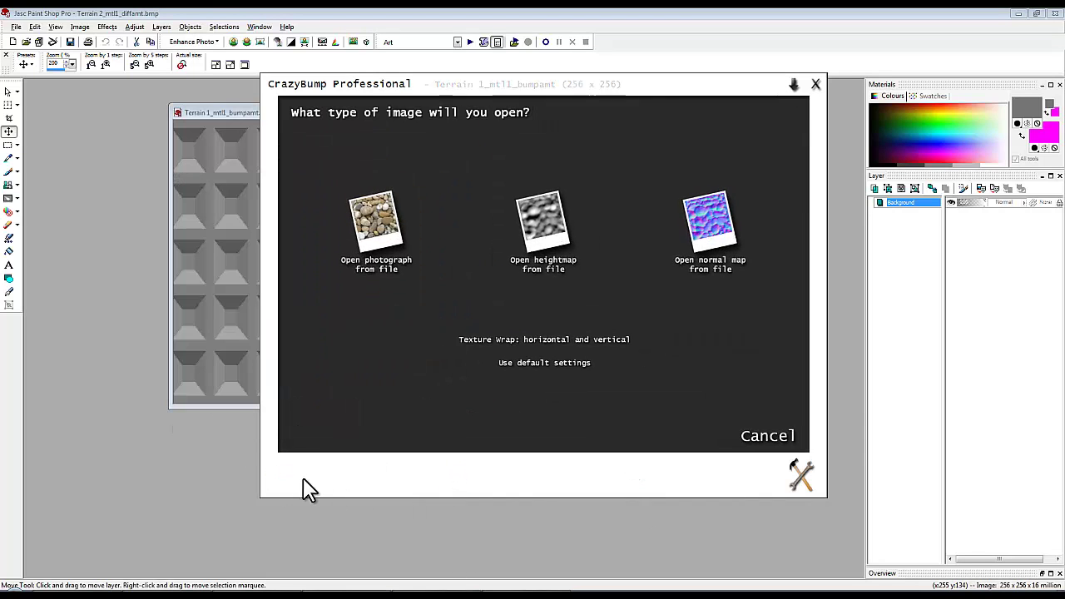
pyautogui.click(547, 229)
pyautogui.click(578, 337)
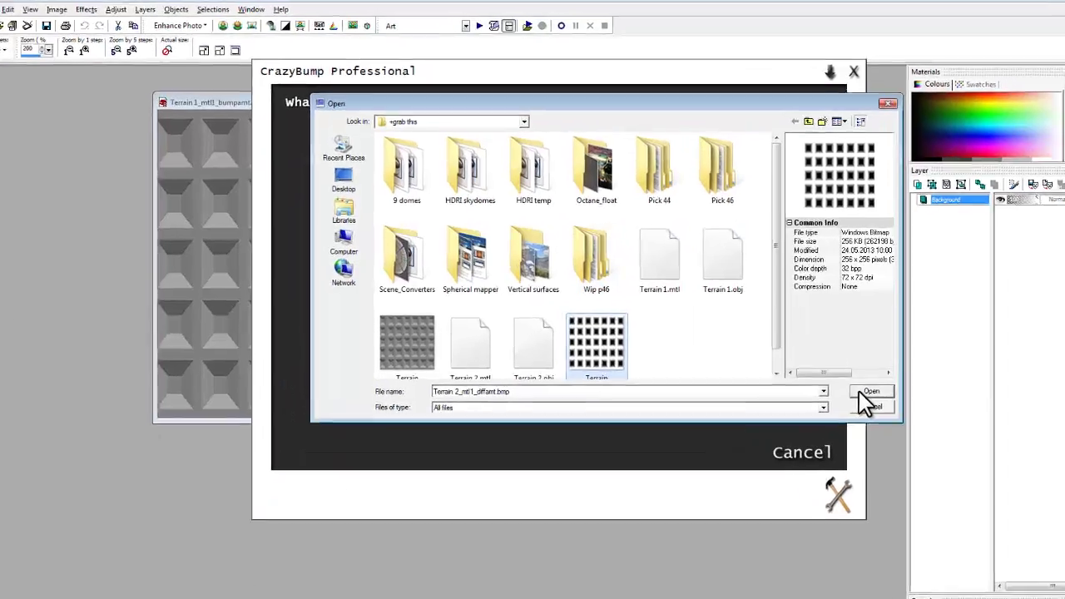
pyautogui.click(832, 379)
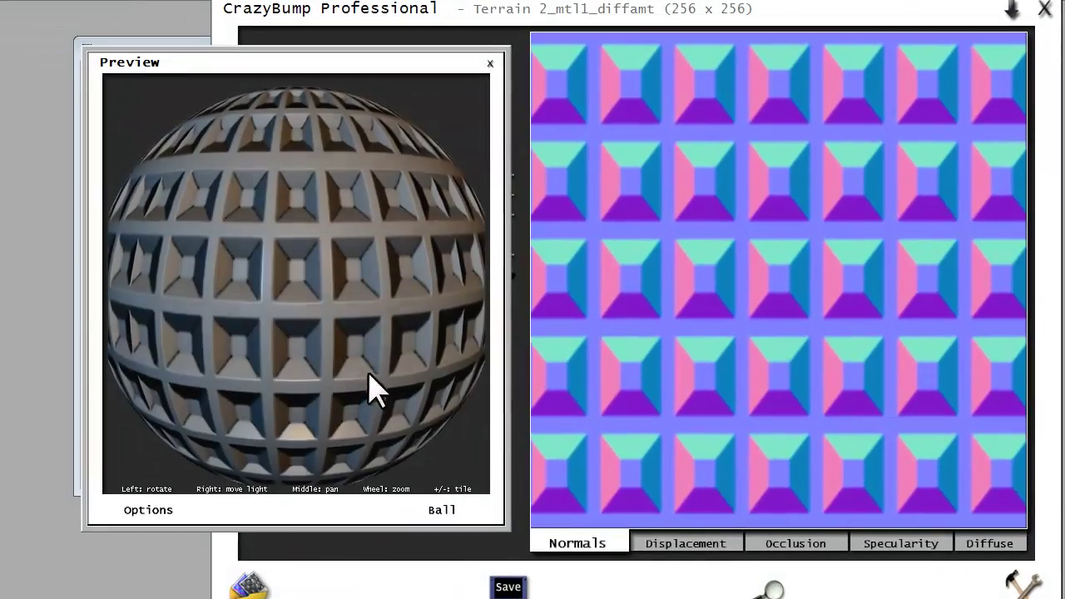
# Rotate and zoom the preview sphere to inspect the generated bevelled tiles
pyautogui.moveTo(368, 376); pyautogui.dragTo(309, 337)
pyautogui.moveTo(275, 283); pyautogui.dragTo(360, 246)
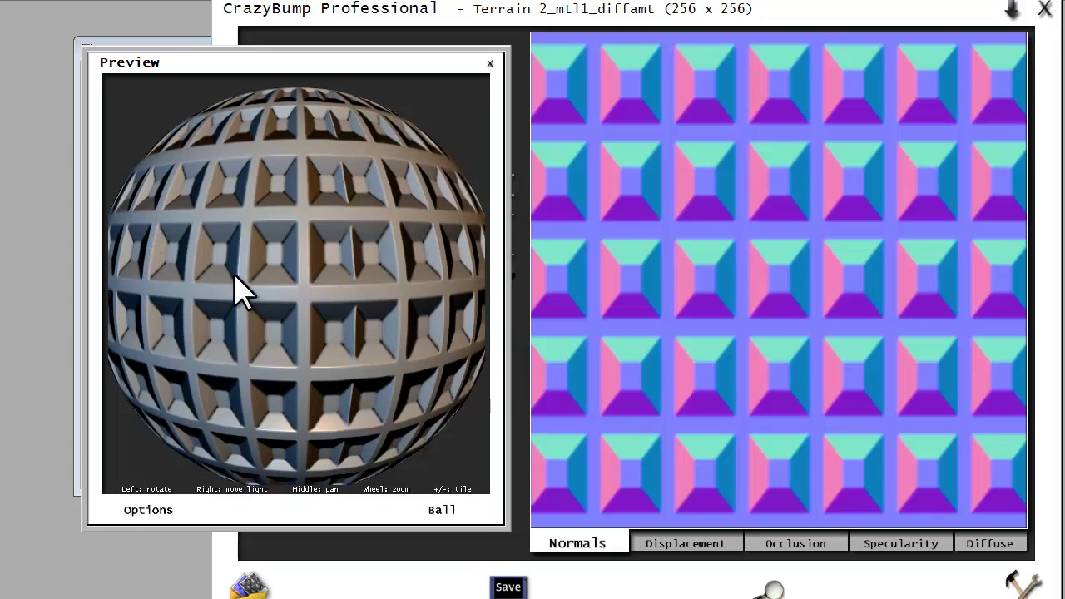
pyautogui.moveTo(234, 275); pyautogui.dragTo(188, 278)
pyautogui.scroll(-5, 183, 276)
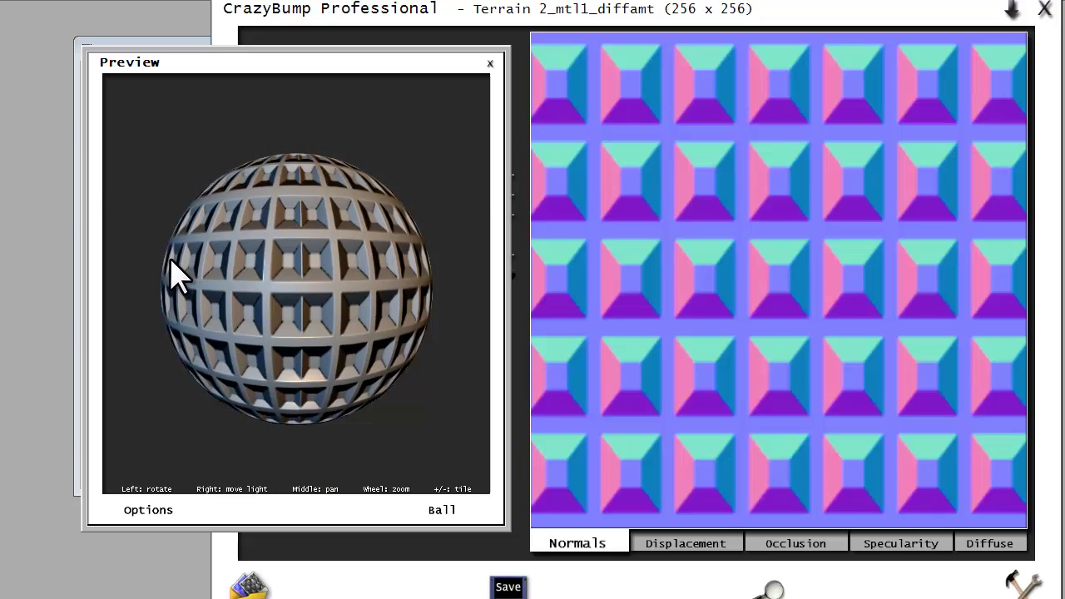
pyautogui.moveTo(341, 268); pyautogui.dragTo(304, 321)
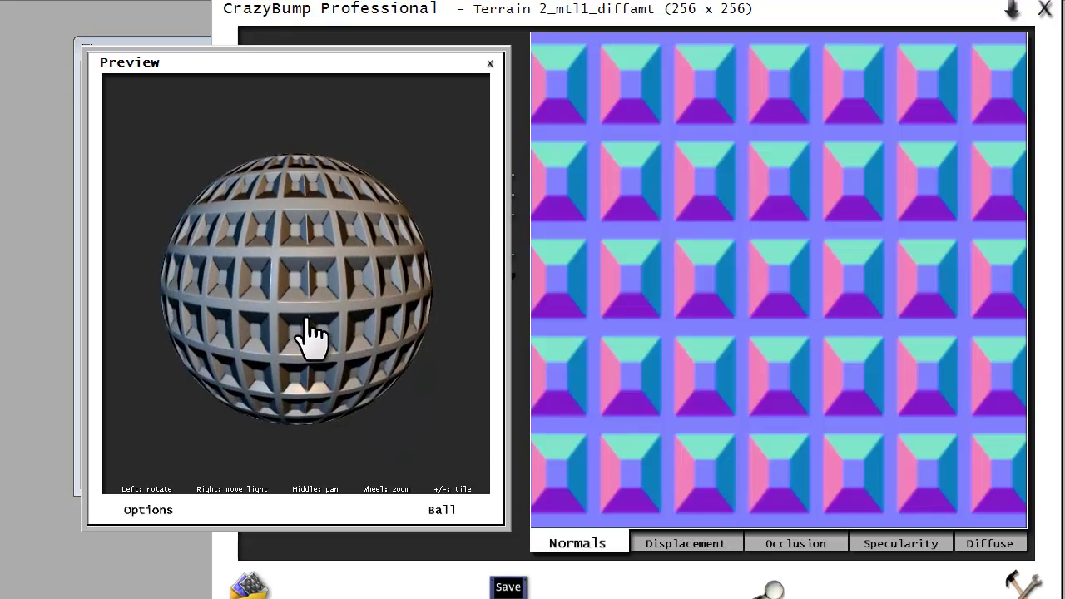
pyautogui.scroll(5, 324, 311)
pyautogui.moveTo(390, 295); pyautogui.dragTo(380, 321)
pyautogui.scroll(-4, 358, 321)
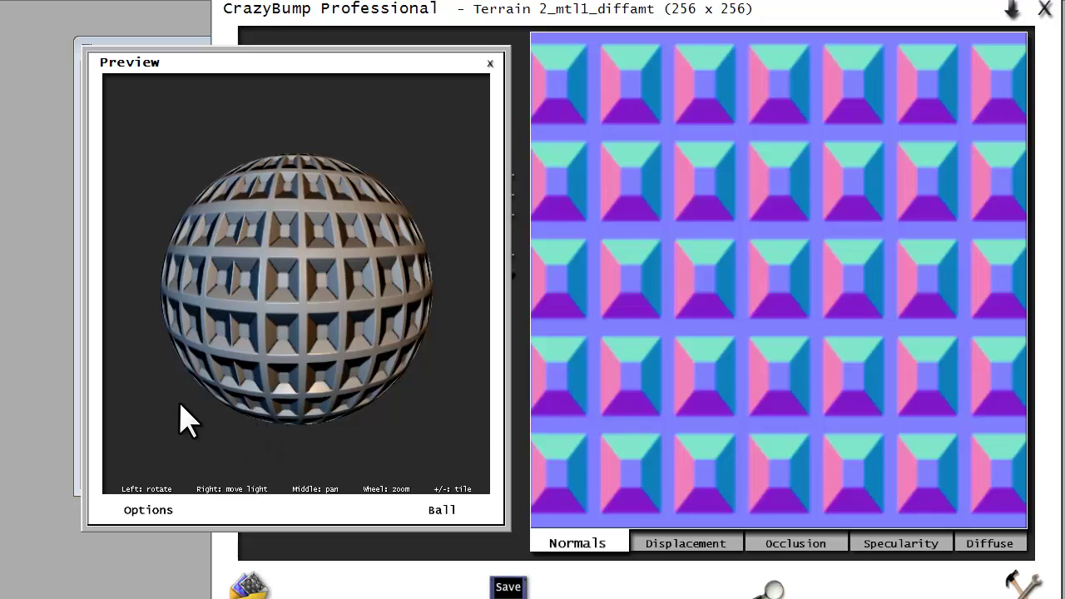
# Toggle F3 Parallax Displacement on and back off, then turn the preview sphere right
pyautogui.click(162, 514)
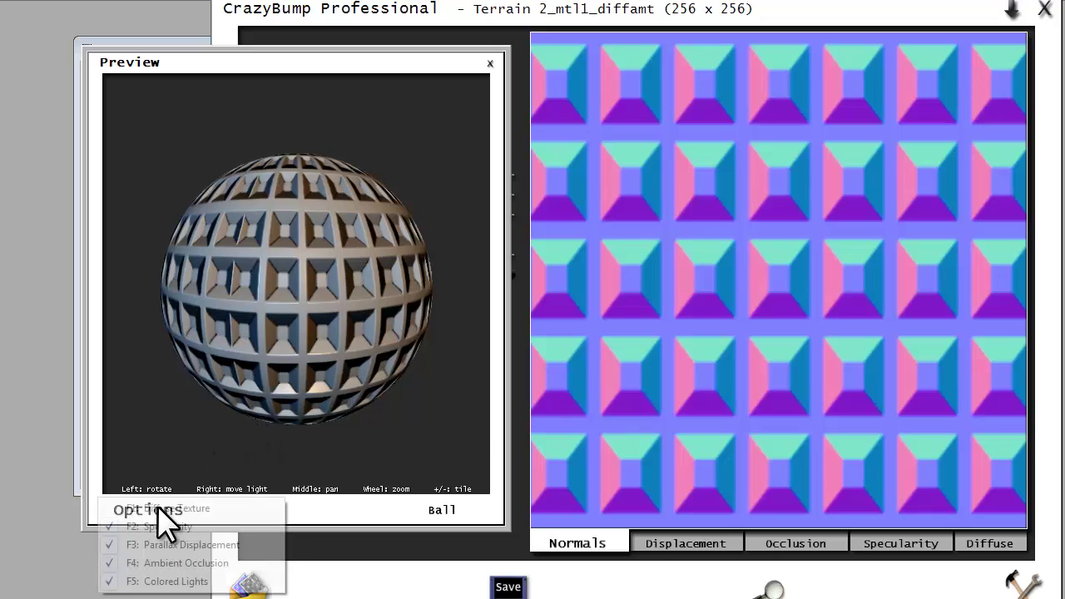
pyautogui.click(111, 545)
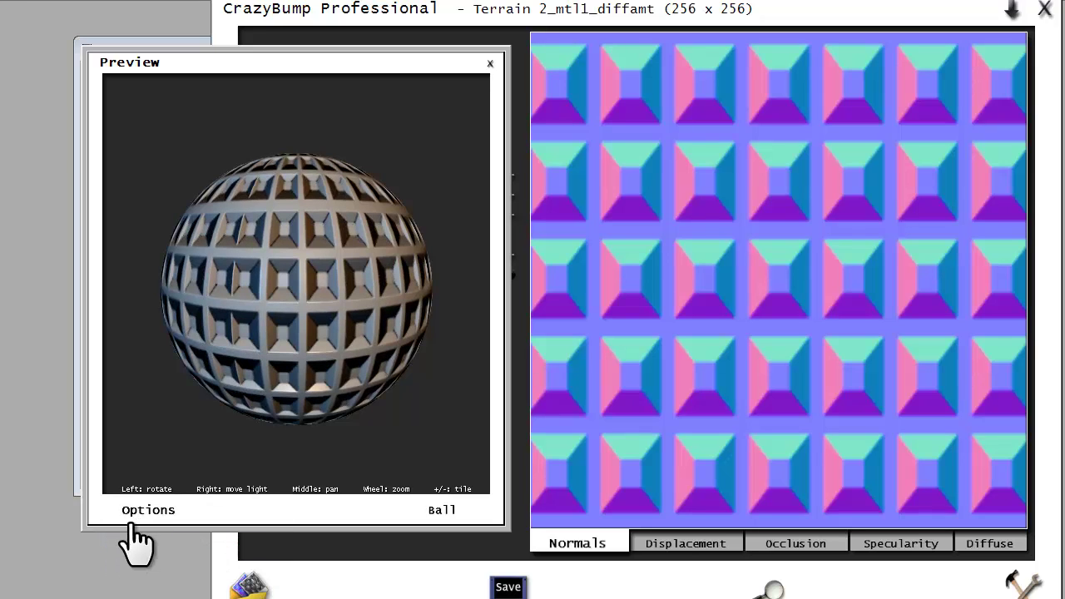
pyautogui.click(130, 525)
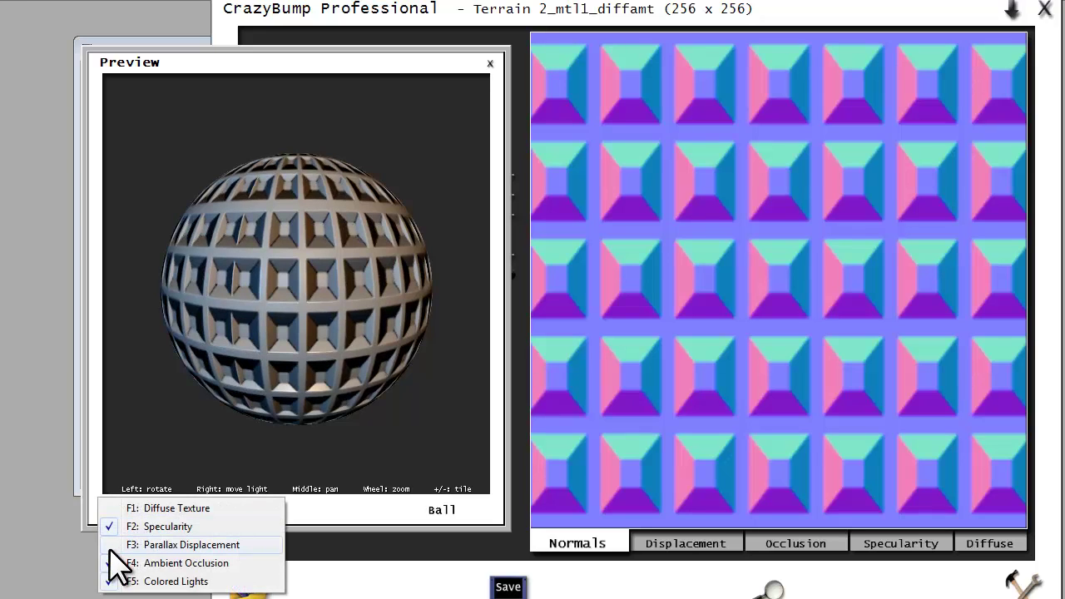
pyautogui.click(110, 546)
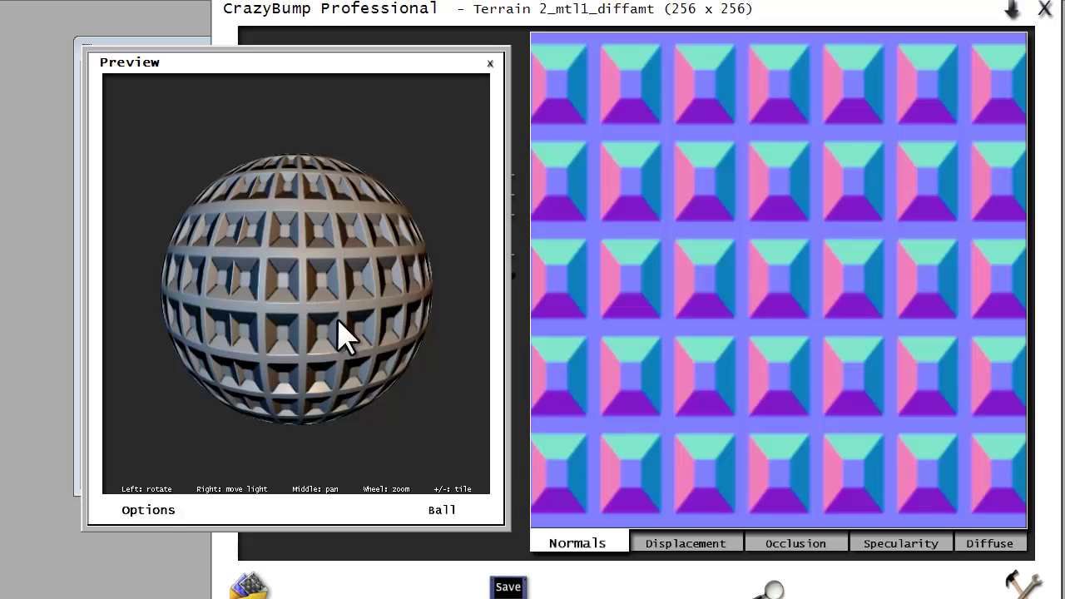
pyautogui.scroll(2, 312, 334)
pyautogui.moveTo(333, 340); pyautogui.dragTo(345, 321)
# Zoom out the CrazyBump preview sphere
pyautogui.scroll(-2, 364, 335)
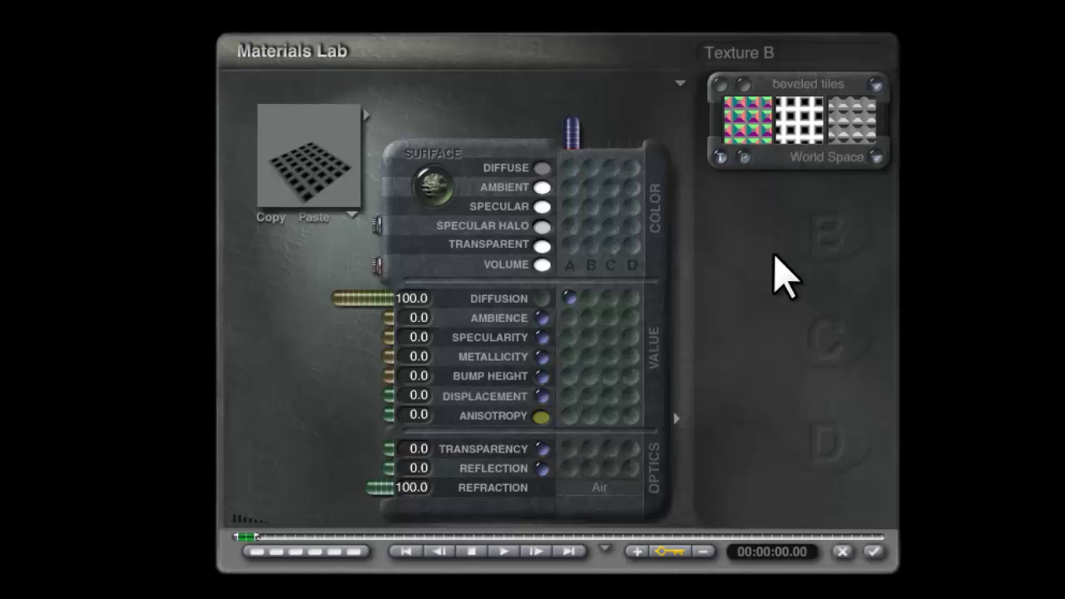
# Link Diffuse and Bump Height to texture A, set Diffusion to a numeric 100, refresh the preview
pyautogui.click(571, 168)
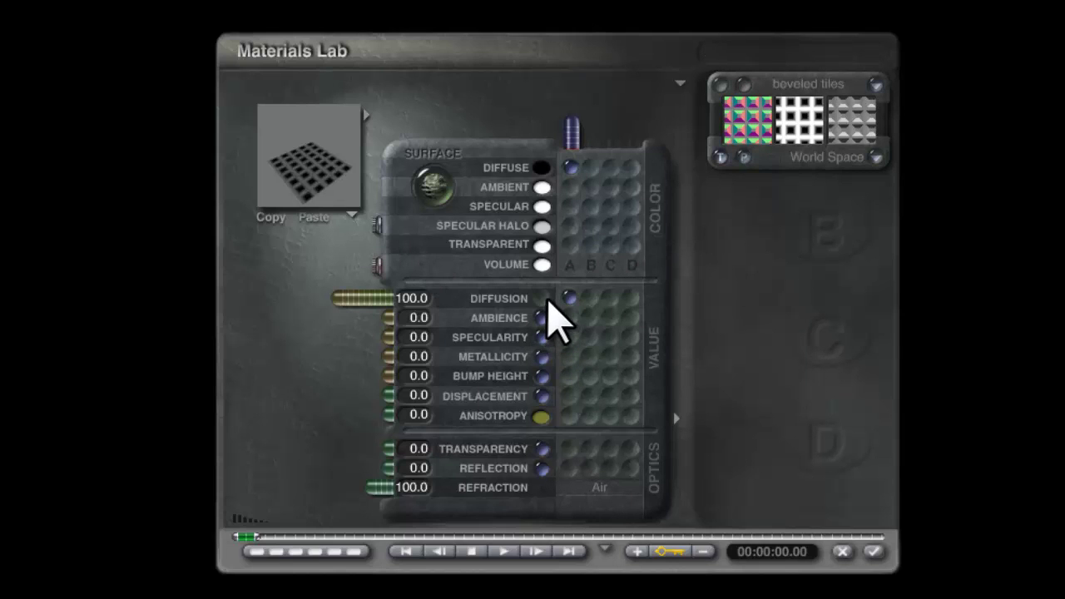
pyautogui.click(542, 300)
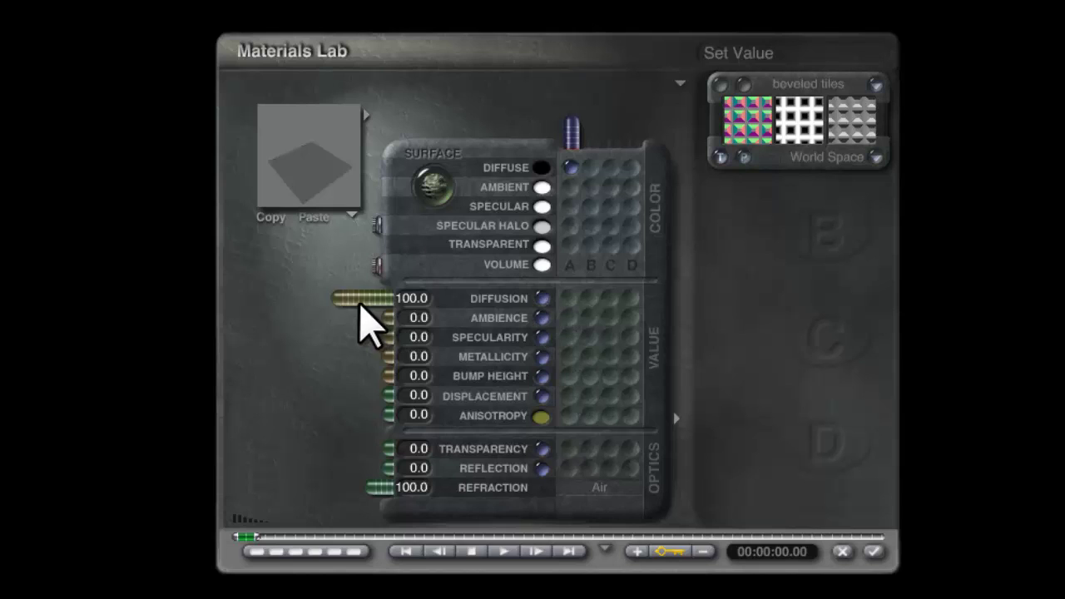
pyautogui.moveTo(360, 305); pyautogui.dragTo(229, 304)
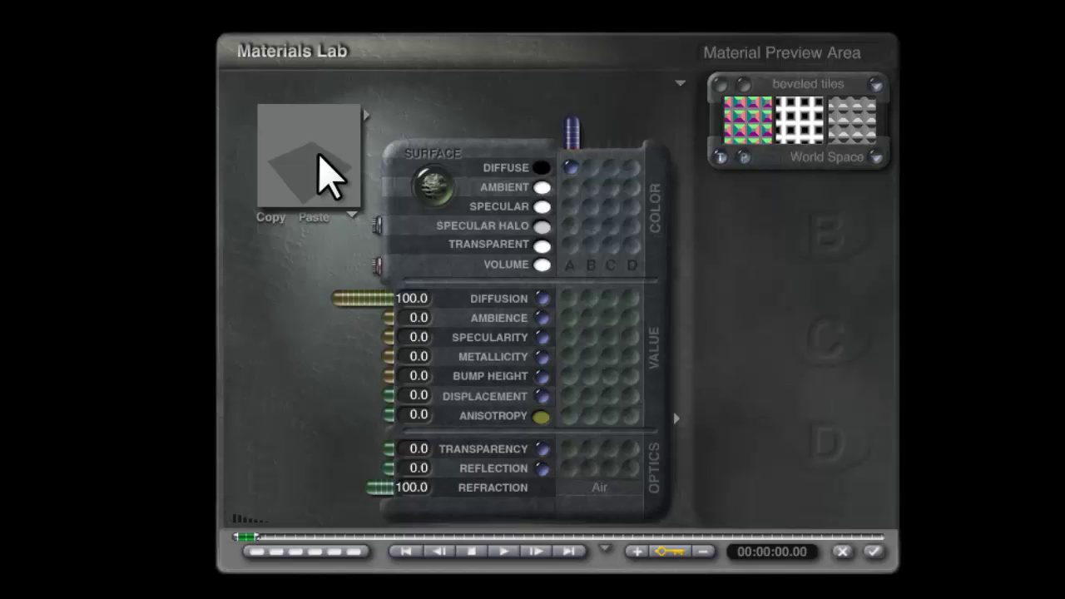
pyautogui.moveTo(340, 302); pyautogui.dragTo(499, 311)
pyautogui.moveTo(390, 304); pyautogui.dragTo(306, 175)
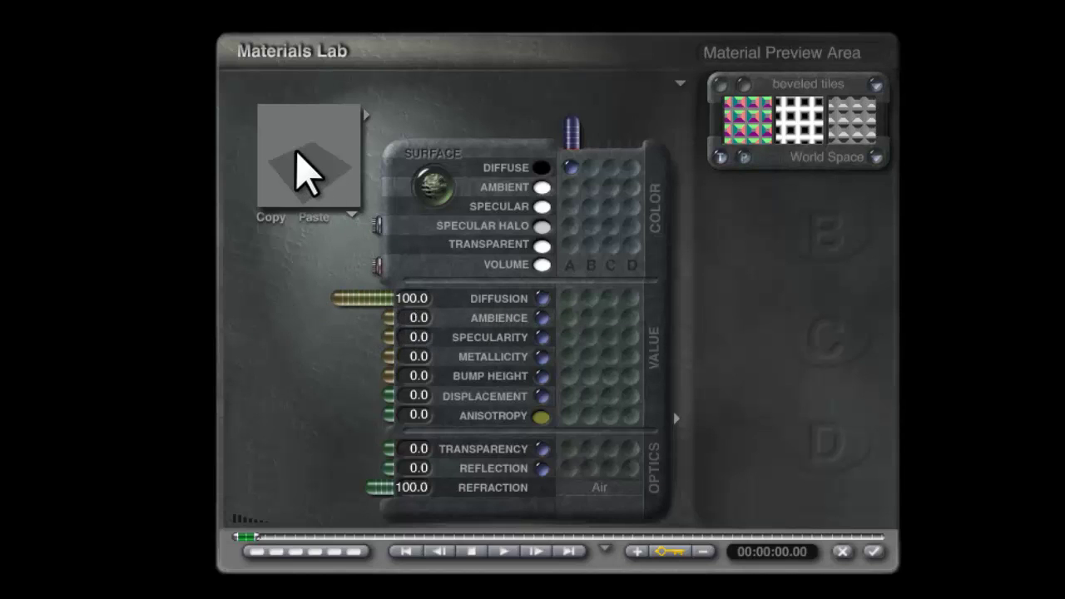
pyautogui.click(569, 376)
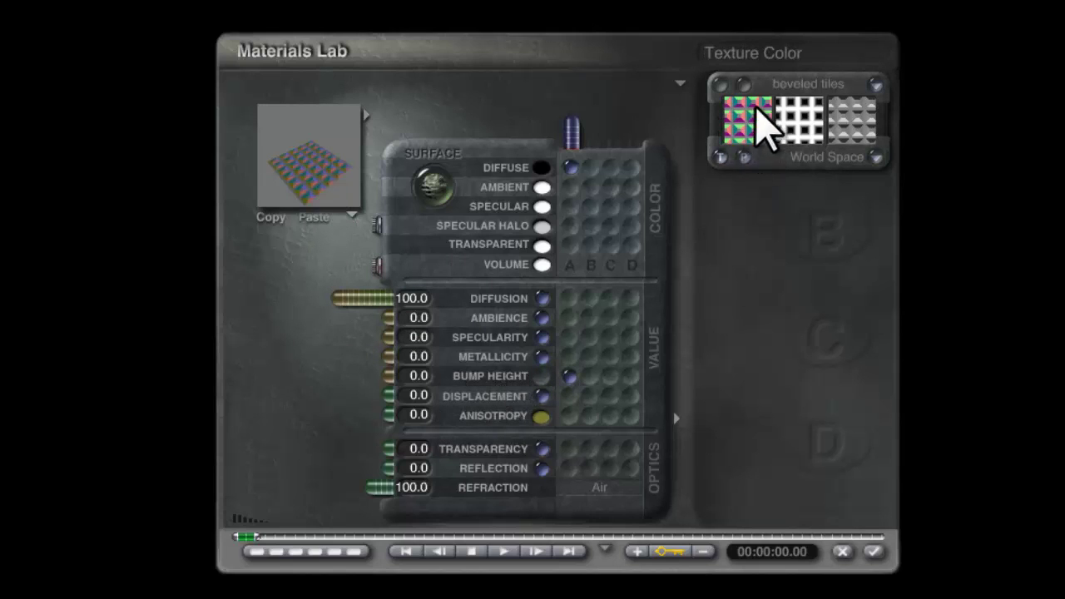
pyautogui.click(321, 181)
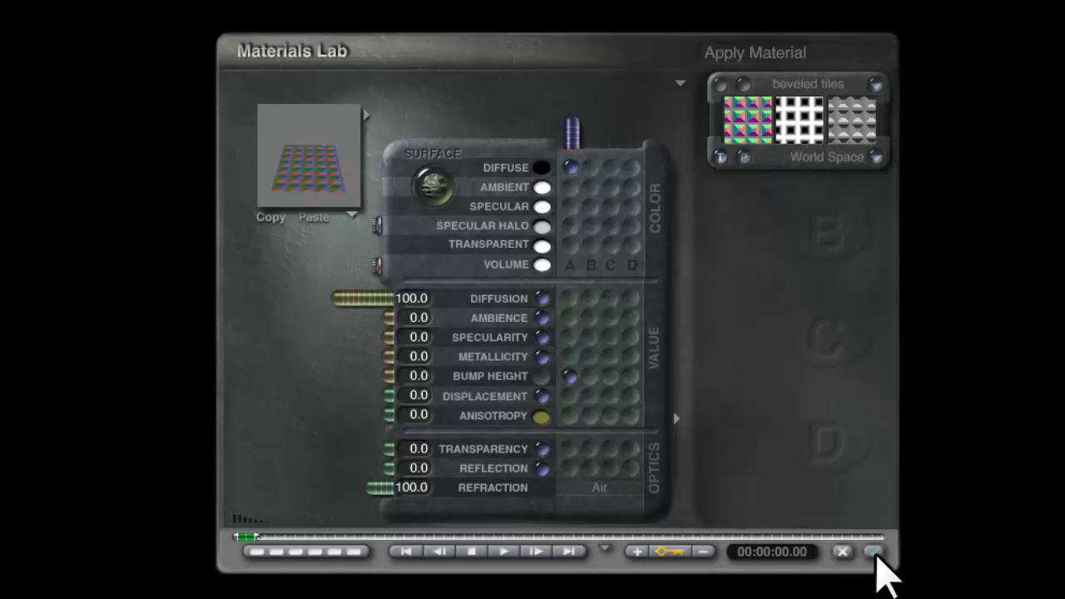
pyautogui.moveTo(300, 183); pyautogui.dragTo(301, 178)
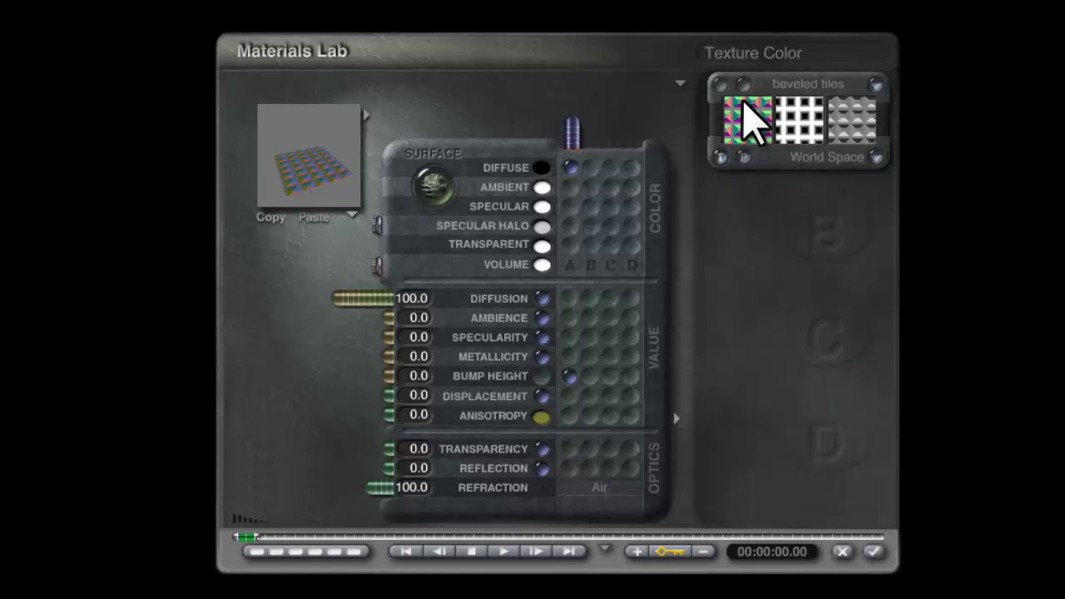
# Apply the material, then render the scene with the Sky Lab settings accepted
pyautogui.click(873, 551)
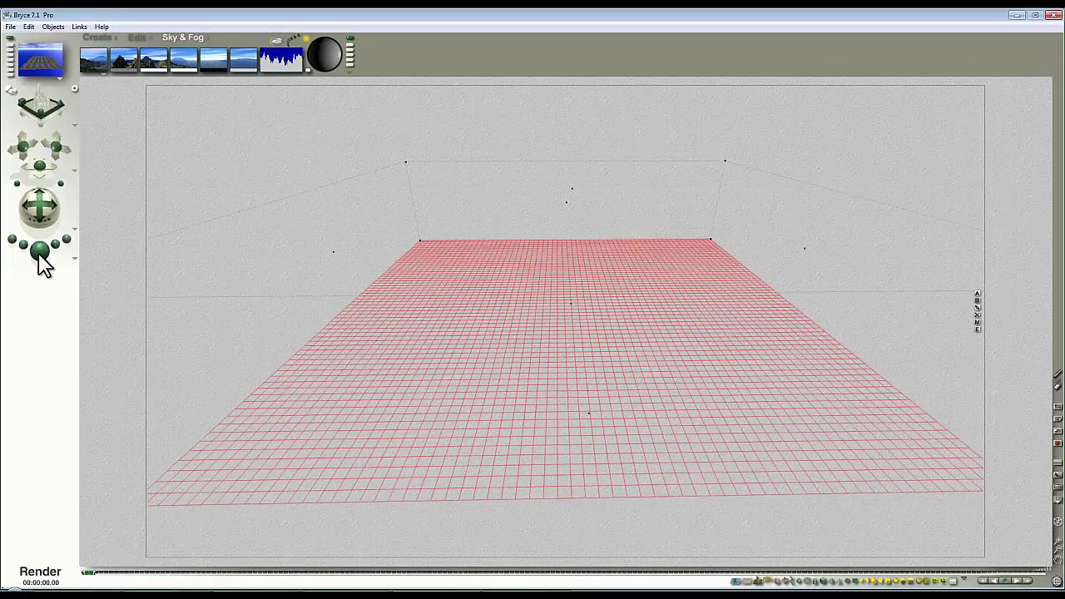
pyautogui.click(39, 251)
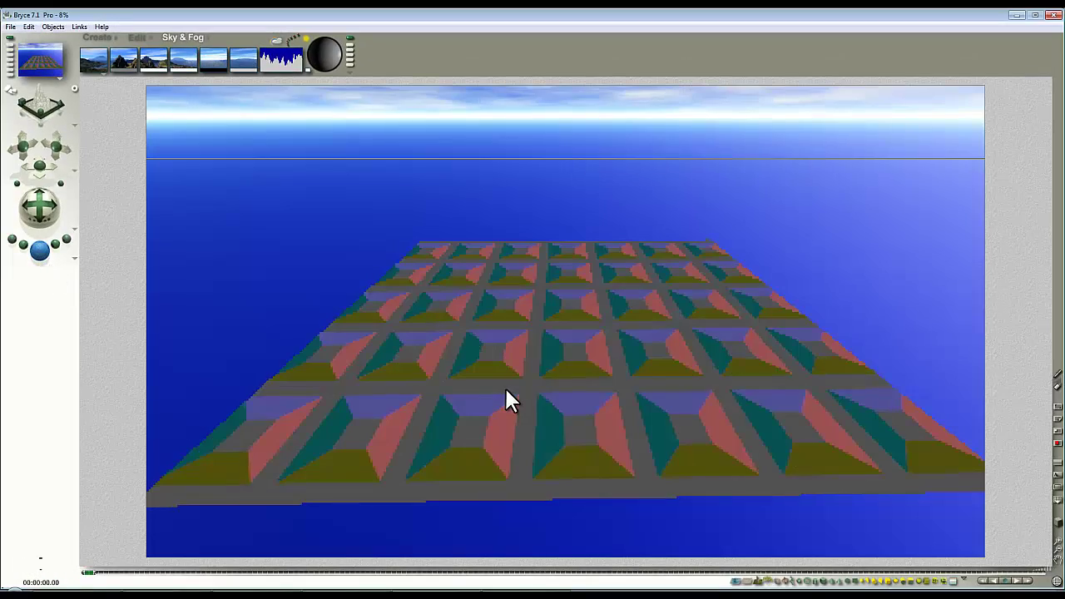
pyautogui.click(275, 41)
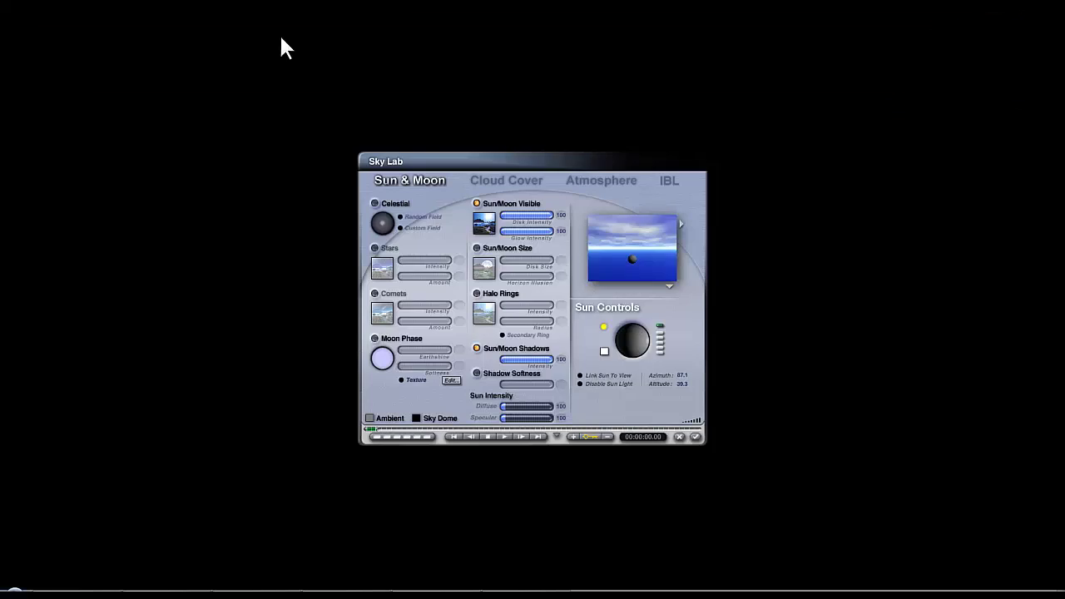
pyautogui.click(694, 437)
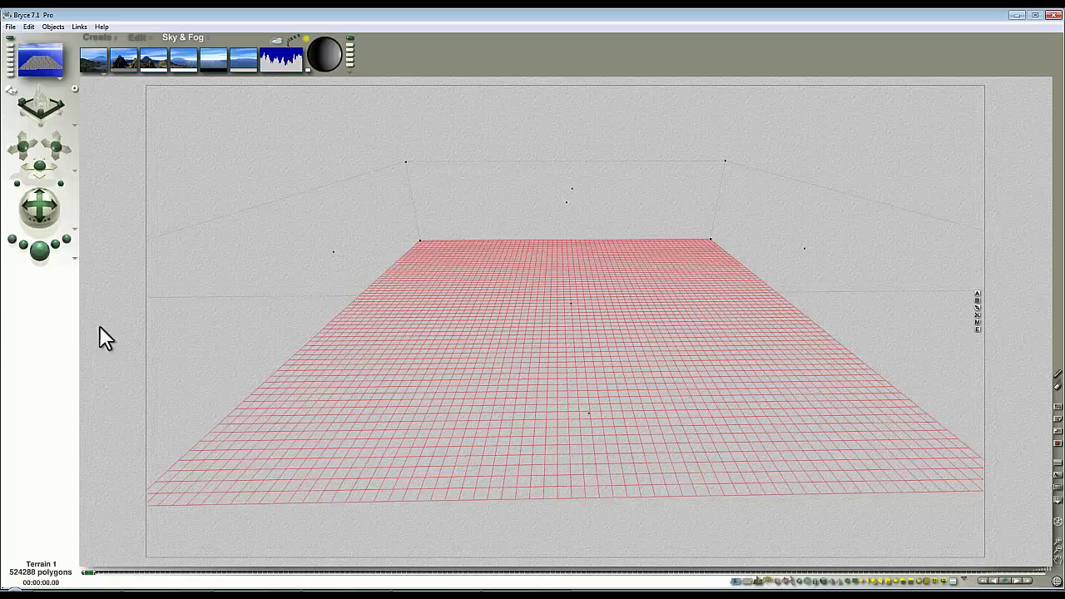
pyautogui.click(40, 251)
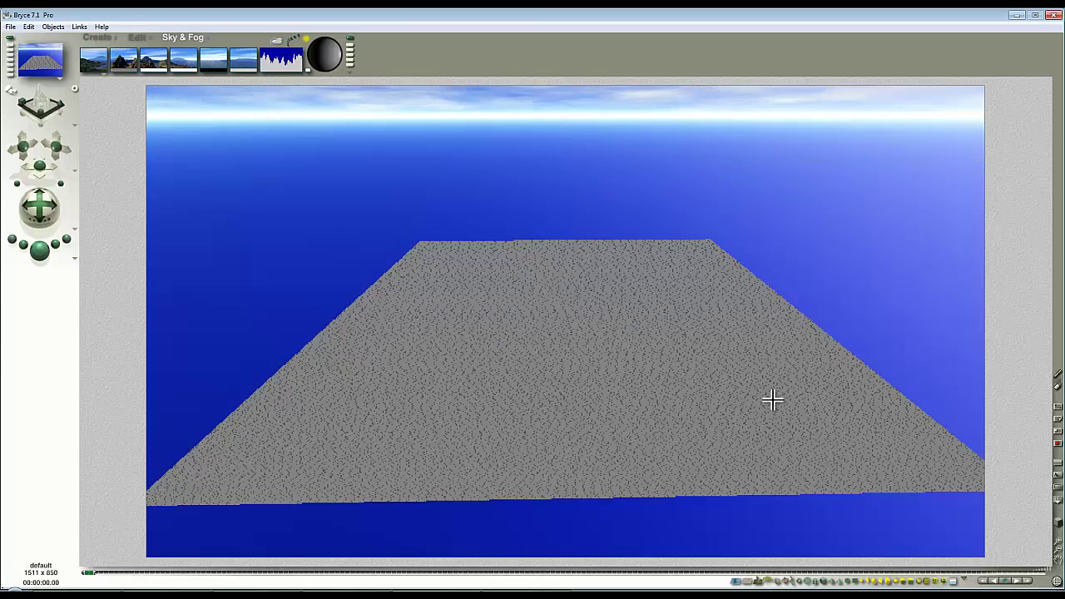
pyautogui.click(824, 401)
# Confirm the terrain material and render the multicoloured beveled tiles under a blue sky
pyautogui.click(978, 322)
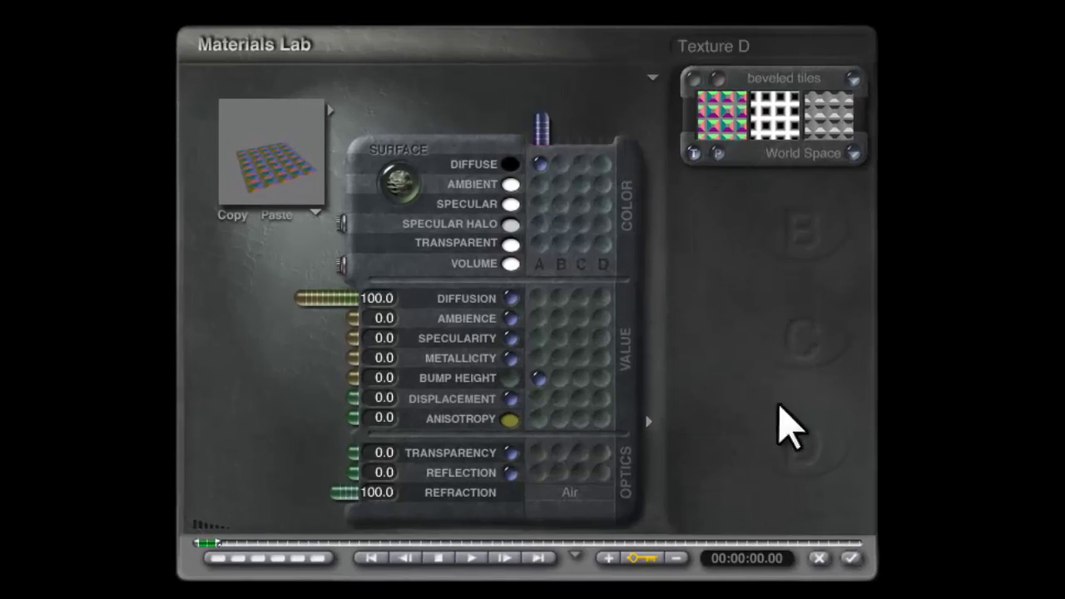
pyautogui.click(851, 558)
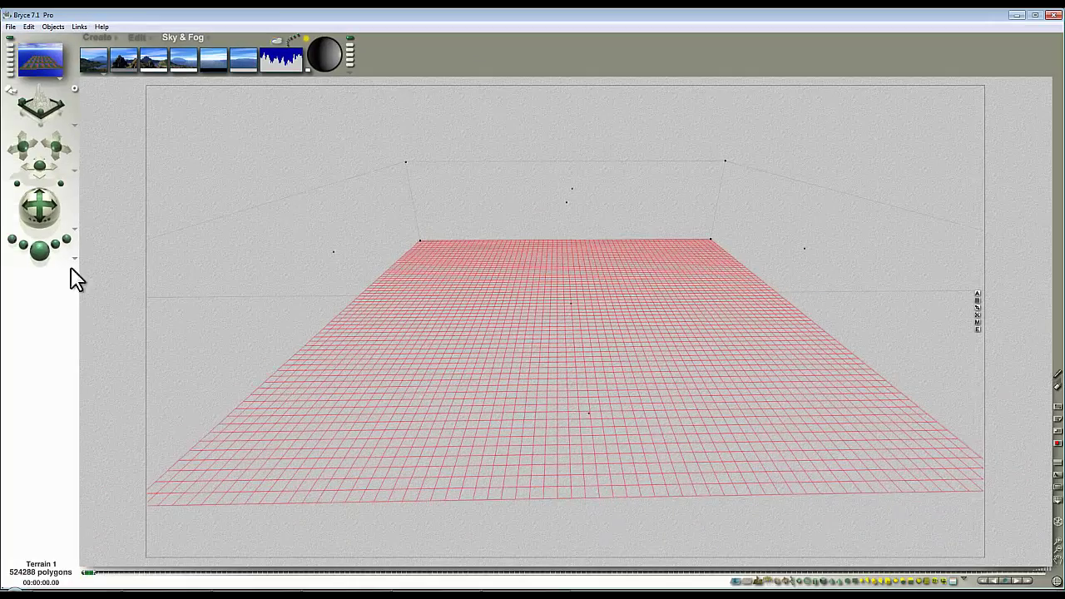
pyautogui.click(39, 249)
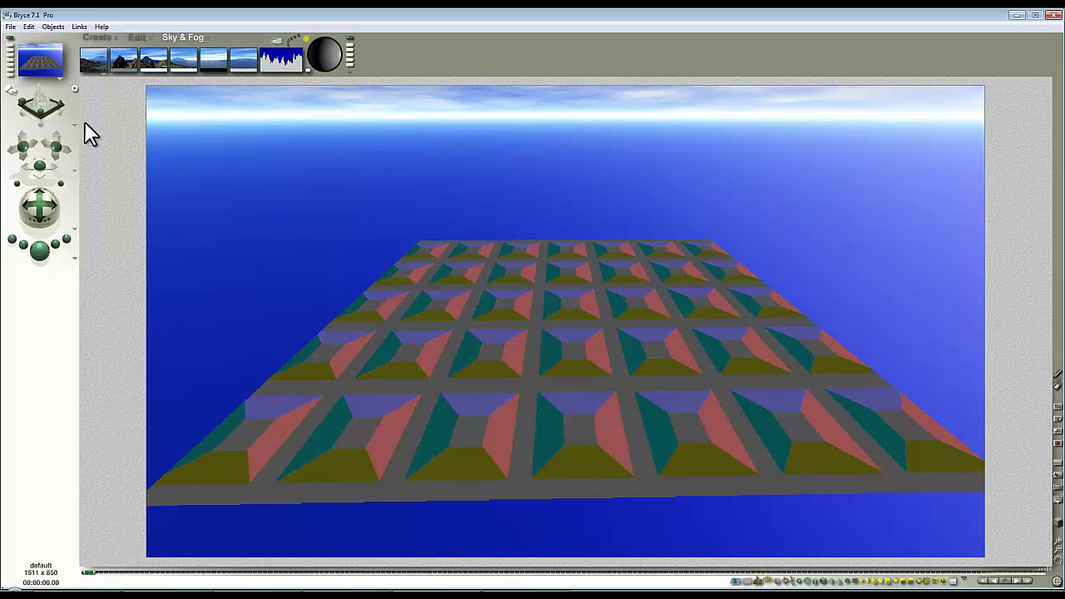
pyautogui.click(12, 26)
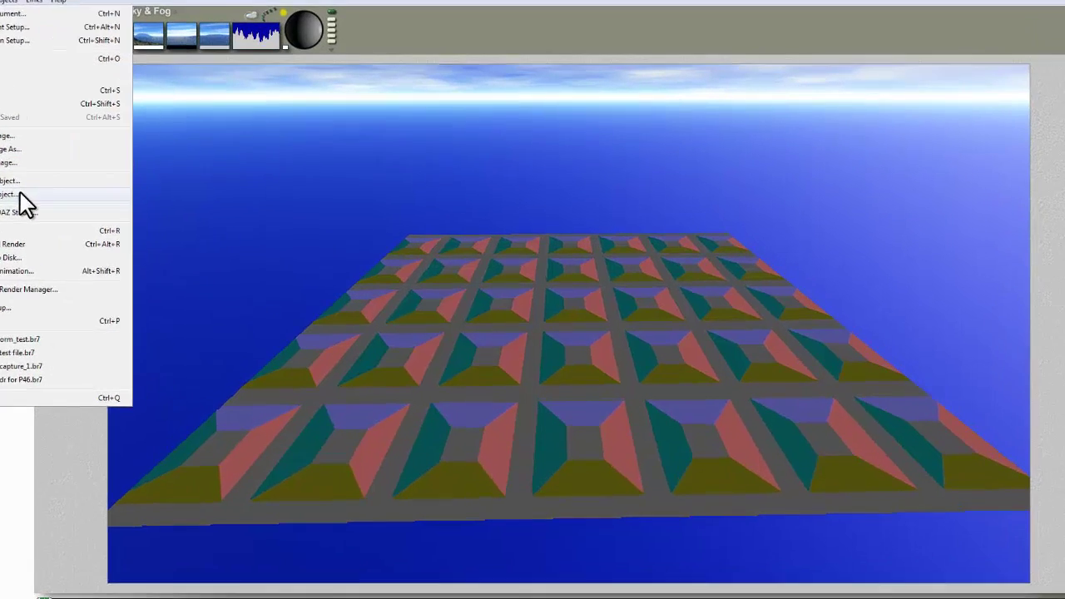
# Export the terrain as a Wavefront OBJ with 256×256 Diffusion Color and Bump maps
pyautogui.click(21, 194)
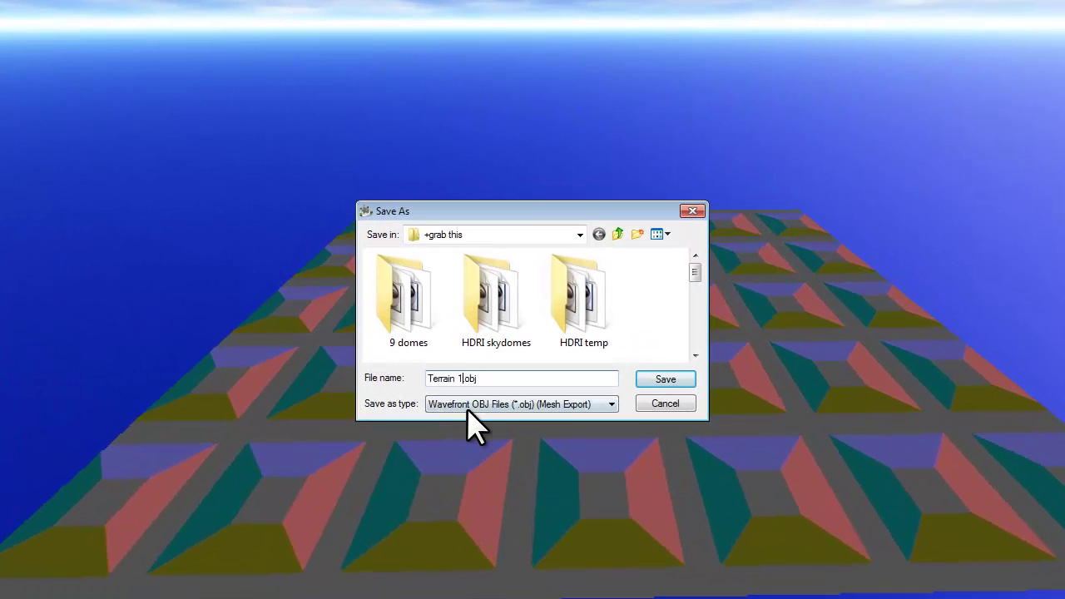
pyautogui.press('Return')
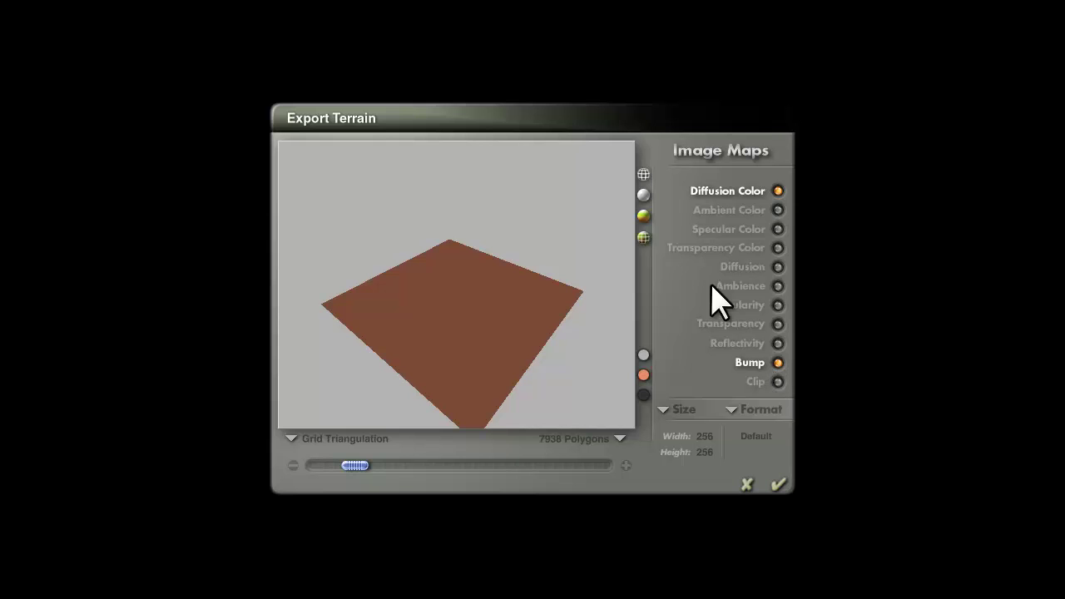
pyautogui.click(778, 485)
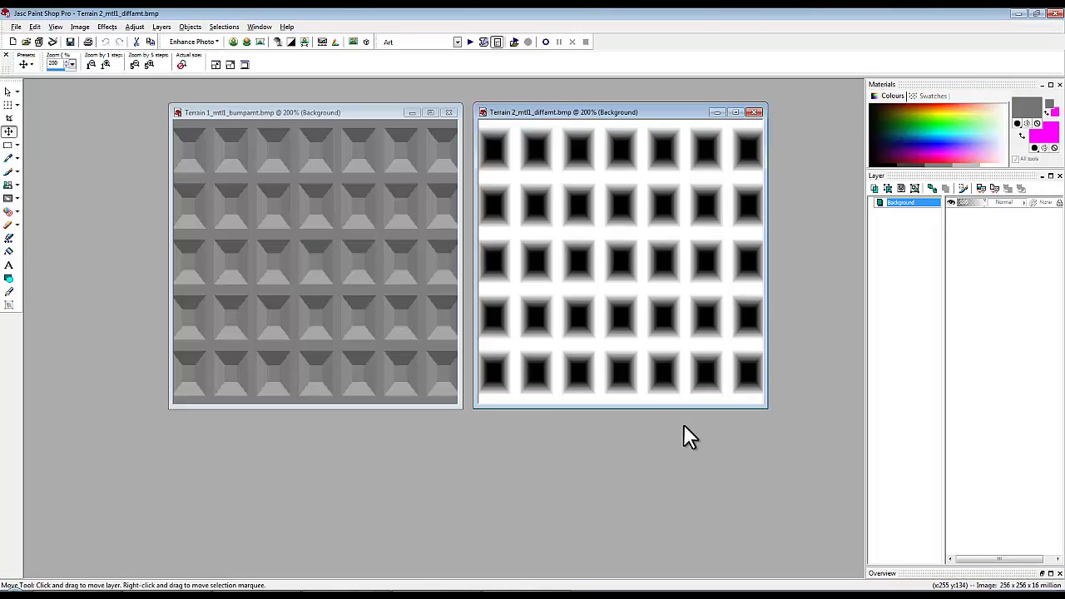
# Open Terrain 3_mtl1_diffcol.bmp at 200% and move its window beside the other maps
pyautogui.moveTo(701, 311); pyautogui.dragTo(695, 307)
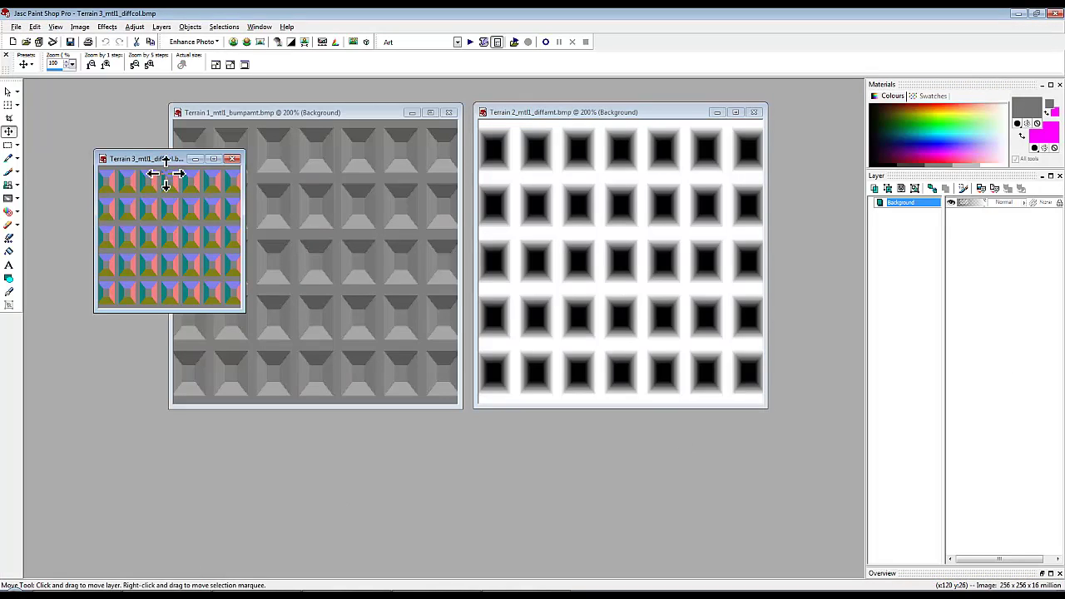
pyautogui.scroll(2, 194, 187)
pyautogui.moveTo(274, 156); pyautogui.dragTo(393, 116)
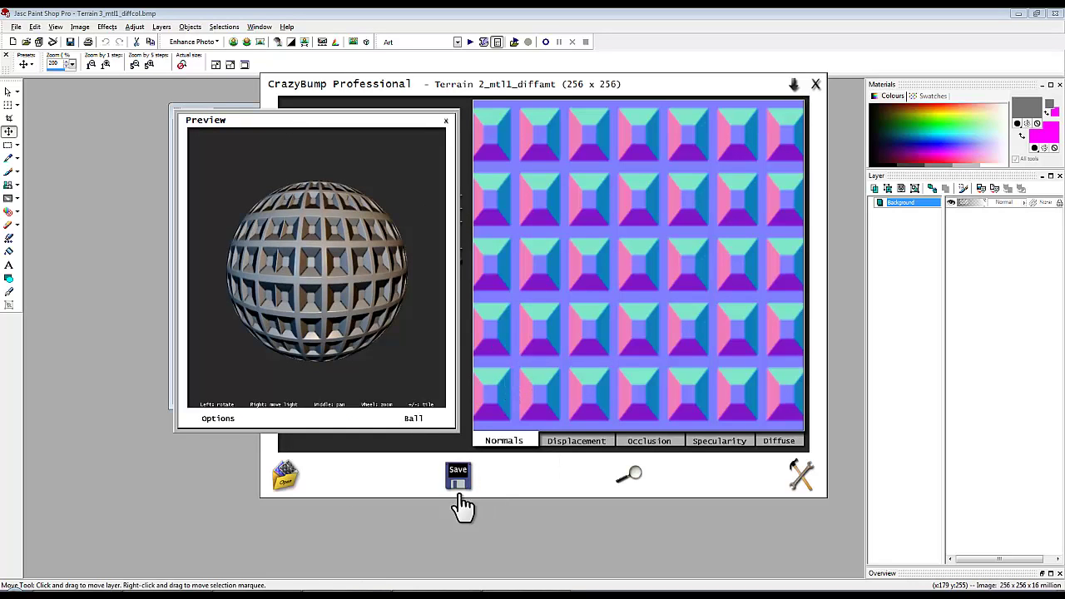
# Load Terrain 3_mtl1_diffcol.bmp as a normal map and spin the preview sphere
pyautogui.click(285, 481)
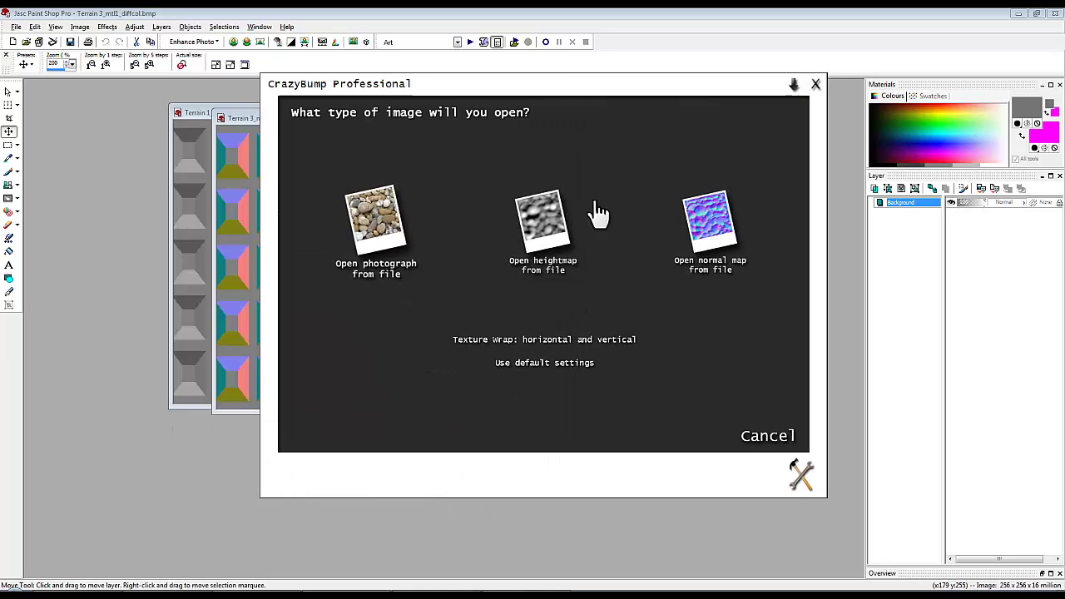
pyautogui.click(708, 221)
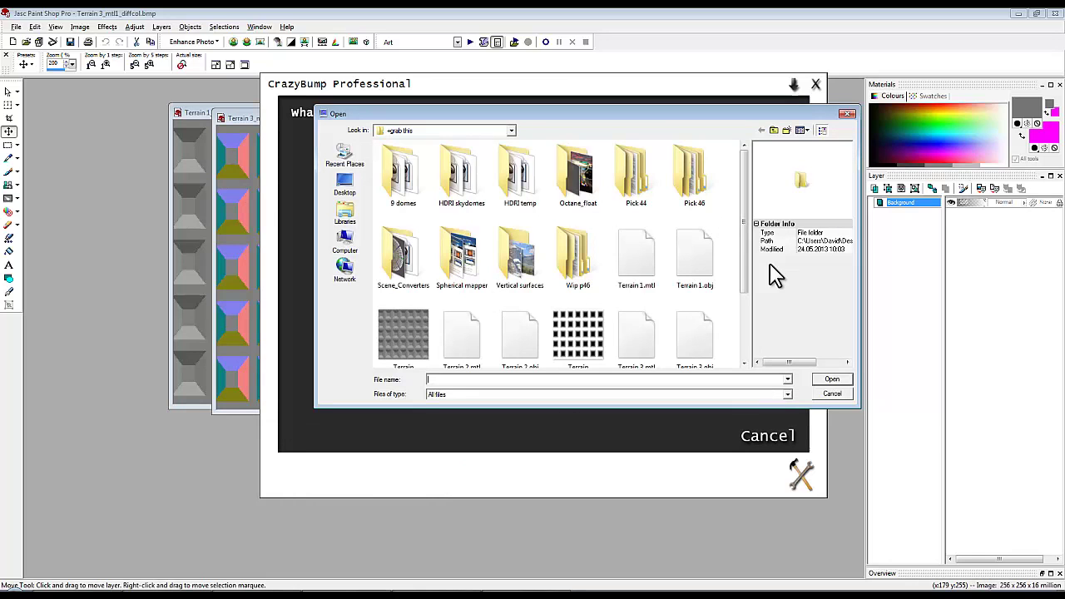
pyautogui.scroll(-2, 632, 316)
pyautogui.click(486, 329)
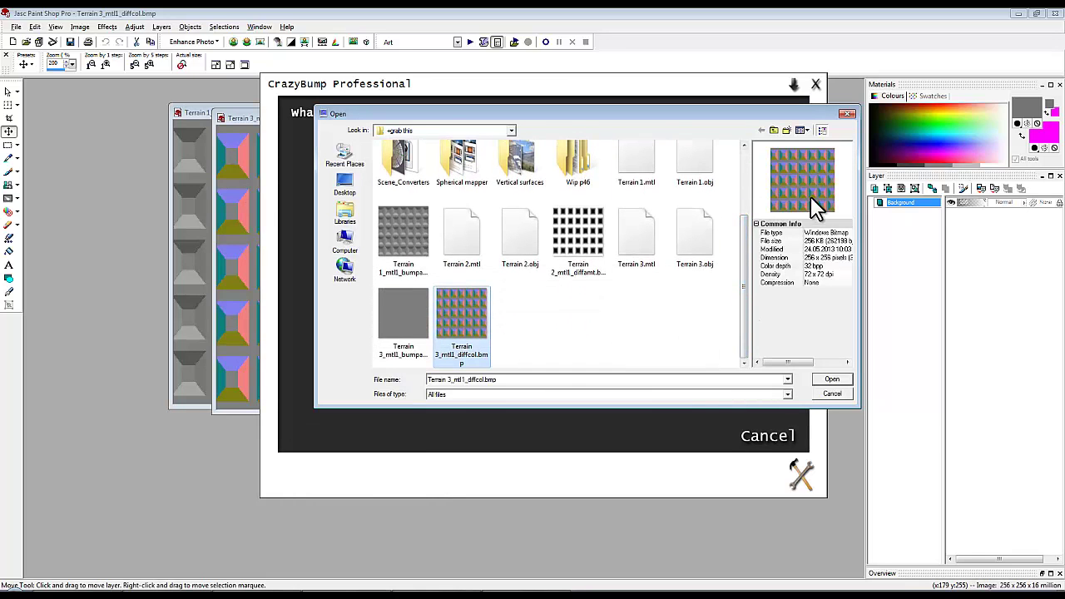
pyautogui.click(833, 380)
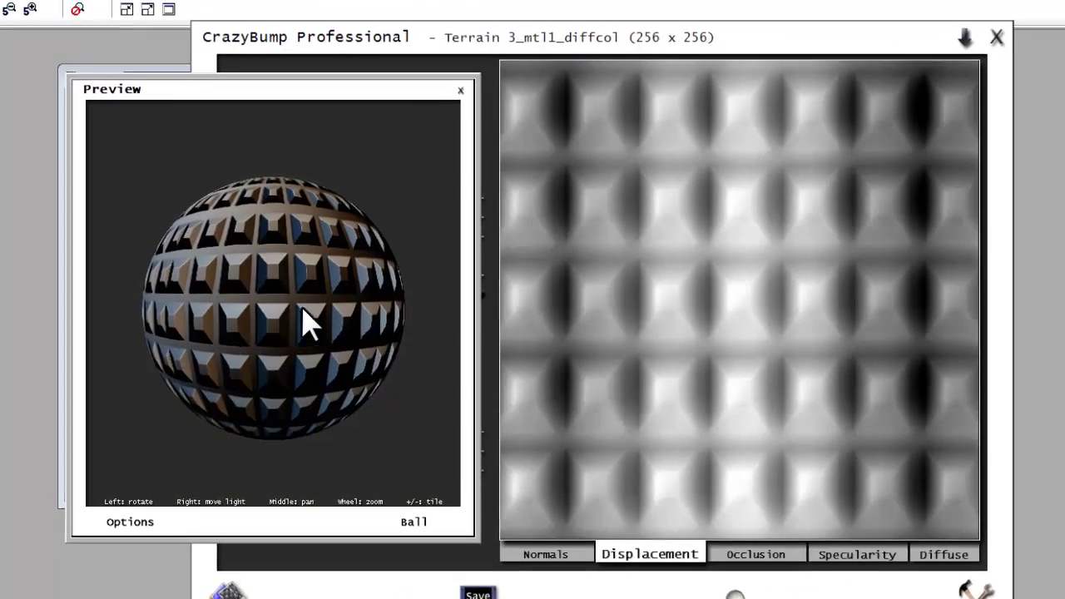
pyautogui.moveTo(303, 310); pyautogui.dragTo(249, 331)
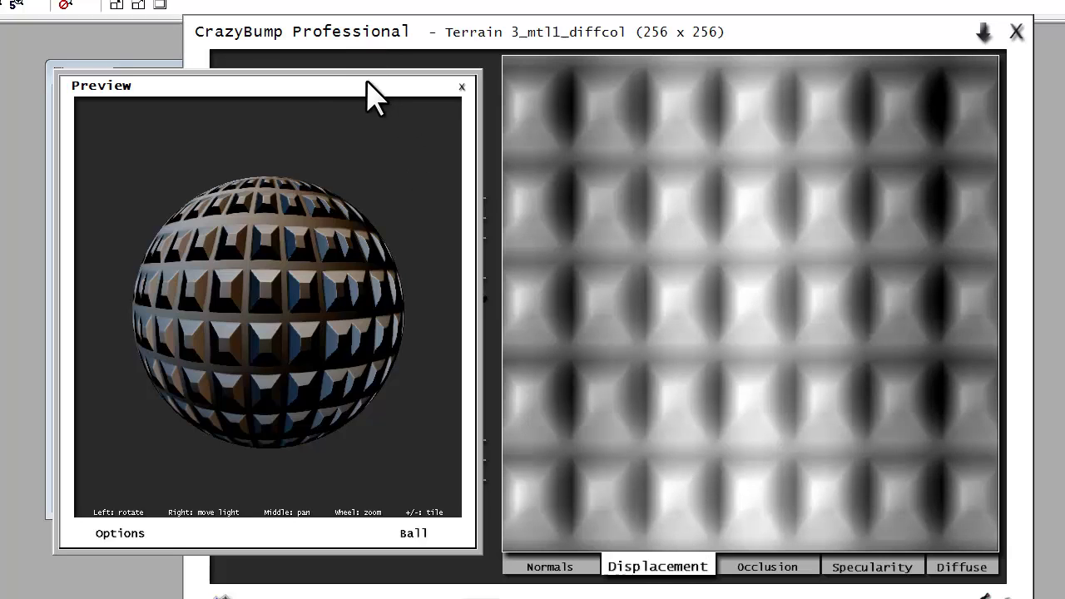
# Review the Normals, Displacement, Occlusion, Specularity and Diffuse maps generated from it
pyautogui.moveTo(373, 96); pyautogui.dragTo(218, 119)
pyautogui.click(569, 566)
pyautogui.moveTo(218, 158); pyautogui.dragTo(353, 97)
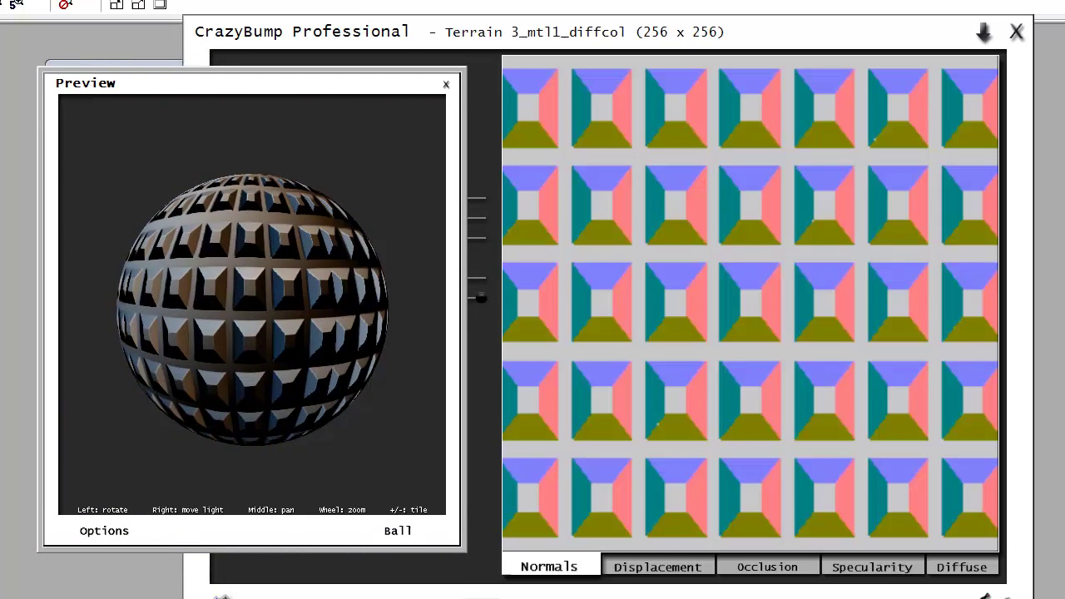
pyautogui.click(663, 569)
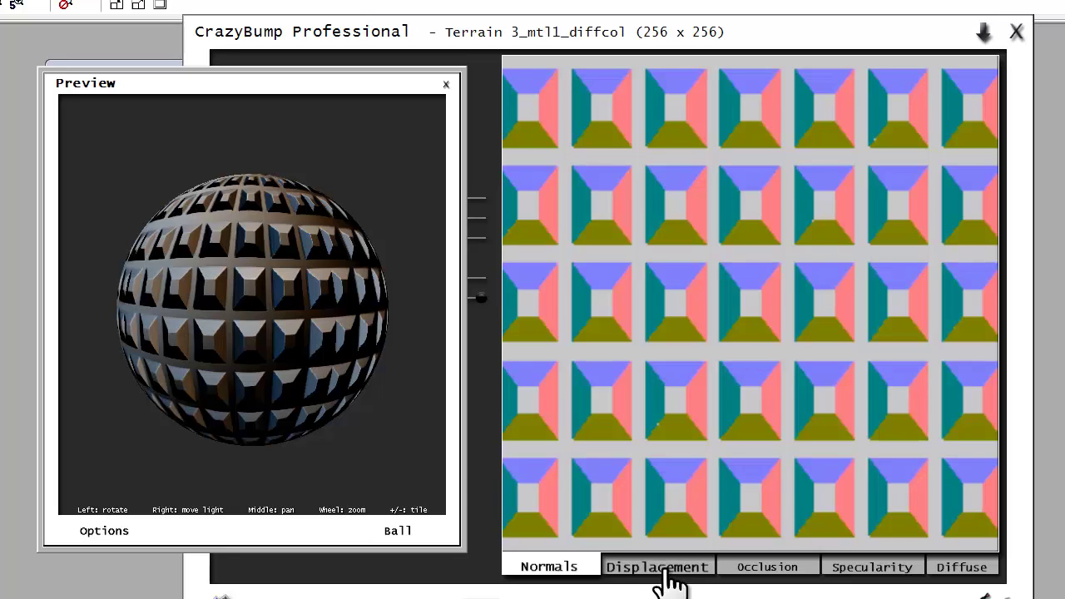
pyautogui.moveTo(406, 80); pyautogui.dragTo(415, 175)
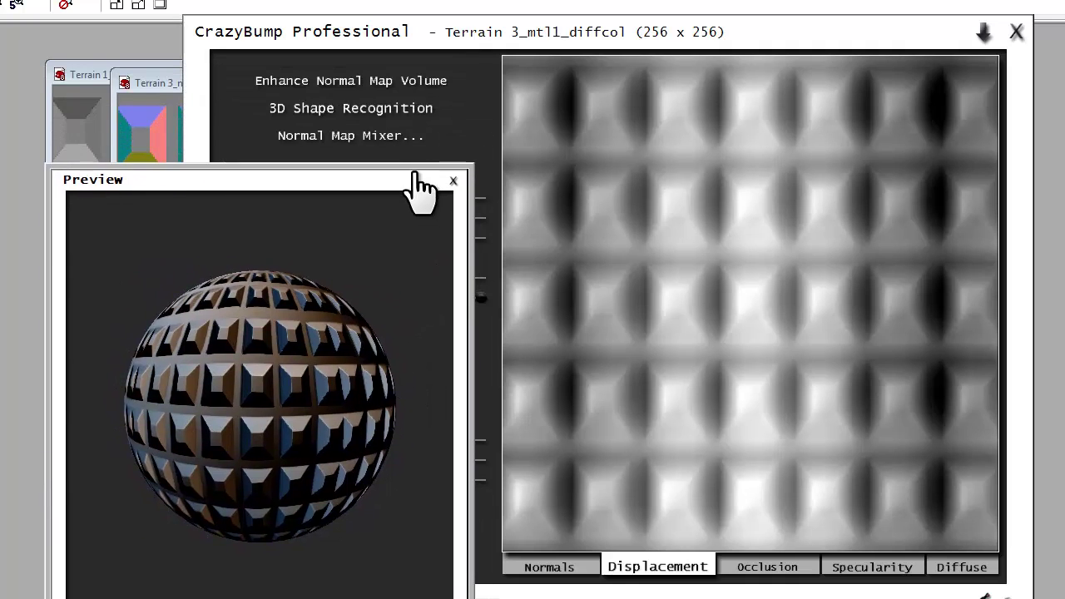
pyautogui.click(769, 569)
pyautogui.click(857, 569)
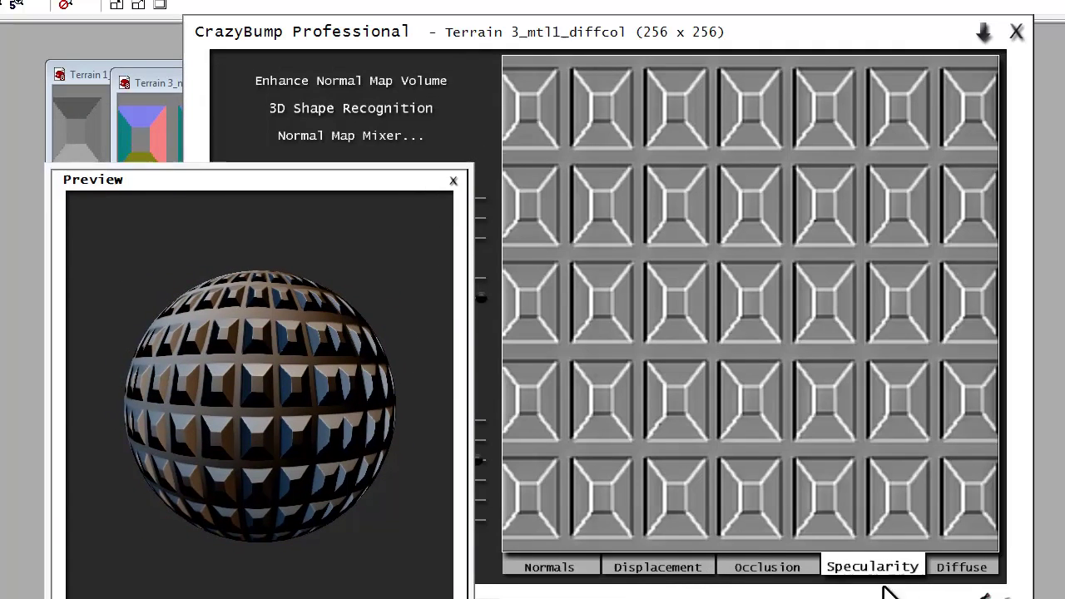
pyautogui.click(969, 580)
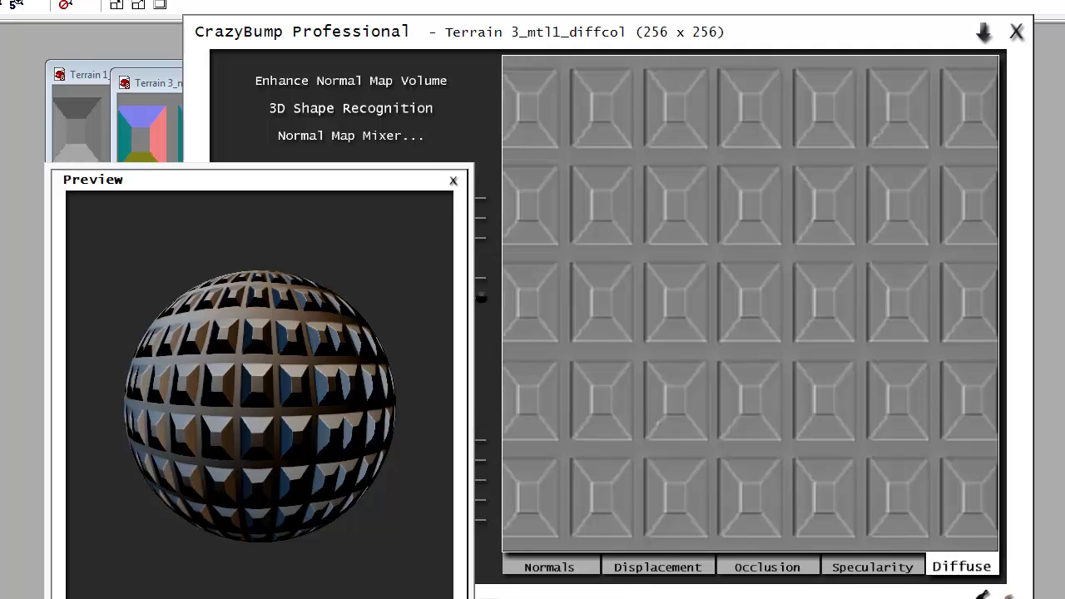
# Cancel Load Settings and set the normal map y-axis to Up and x-axis to Left
pyautogui.click(1028, 595)
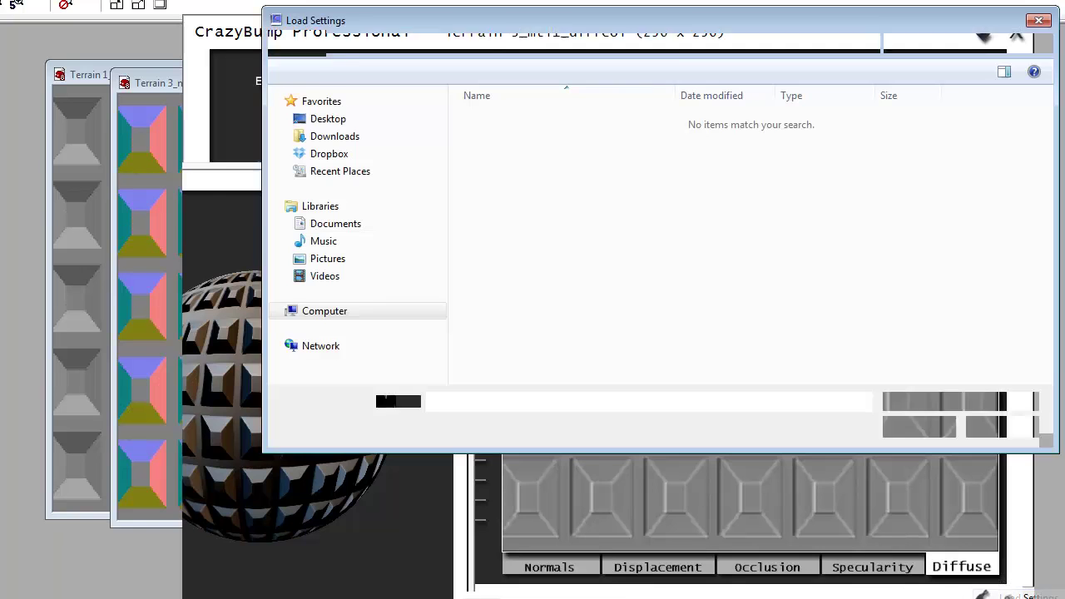
pyautogui.click(1003, 427)
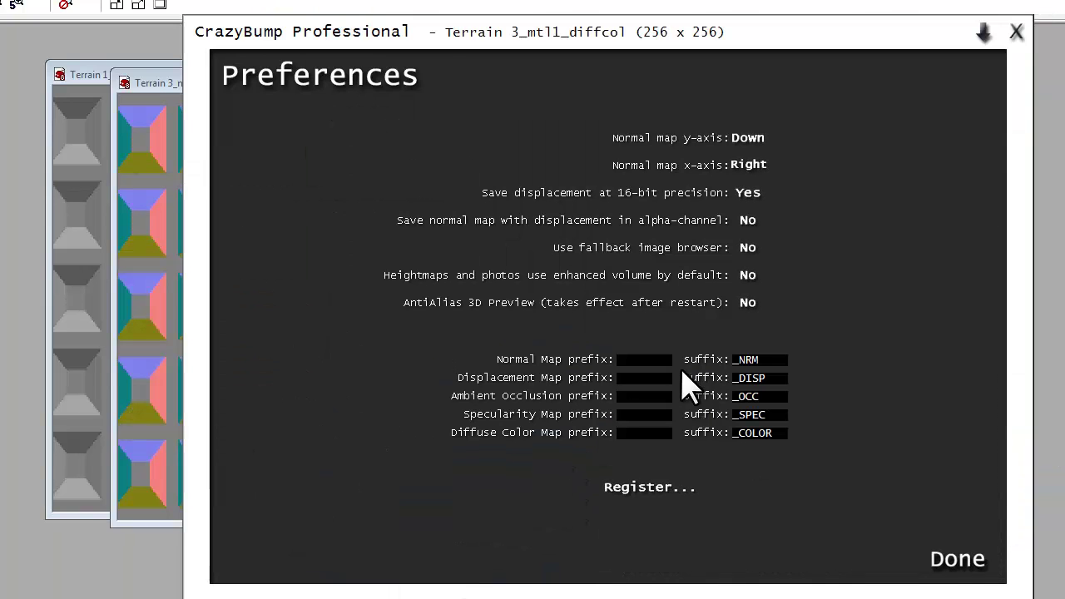
pyautogui.click(753, 139)
pyautogui.click(751, 165)
pyautogui.click(955, 559)
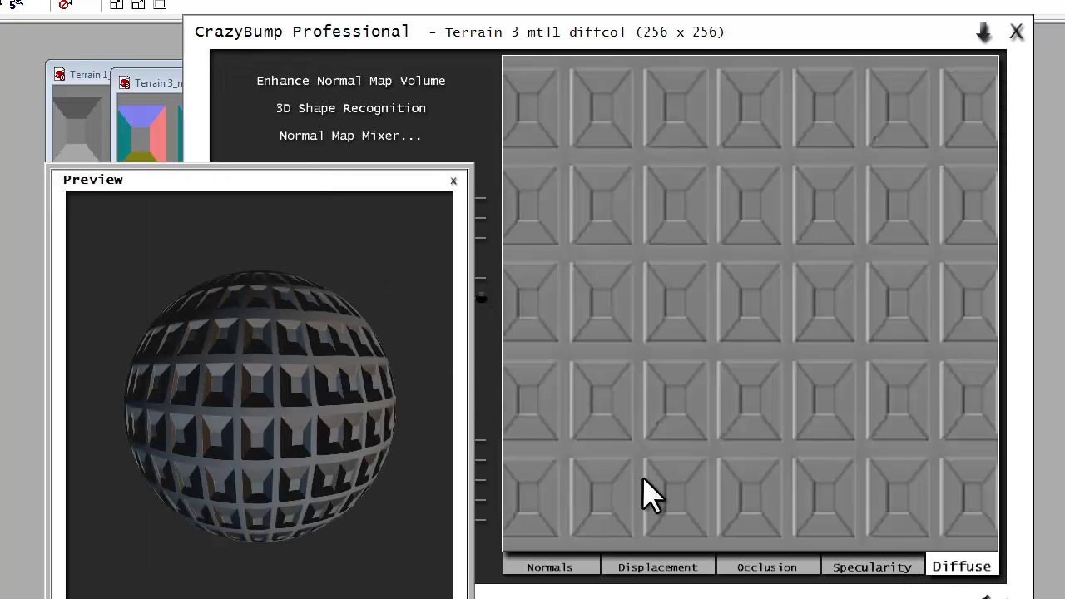
# Show the Displacement map and rotate and zoom the preview sphere to inspect the recessed tiles
pyautogui.moveTo(335, 195); pyautogui.dragTo(333, 126)
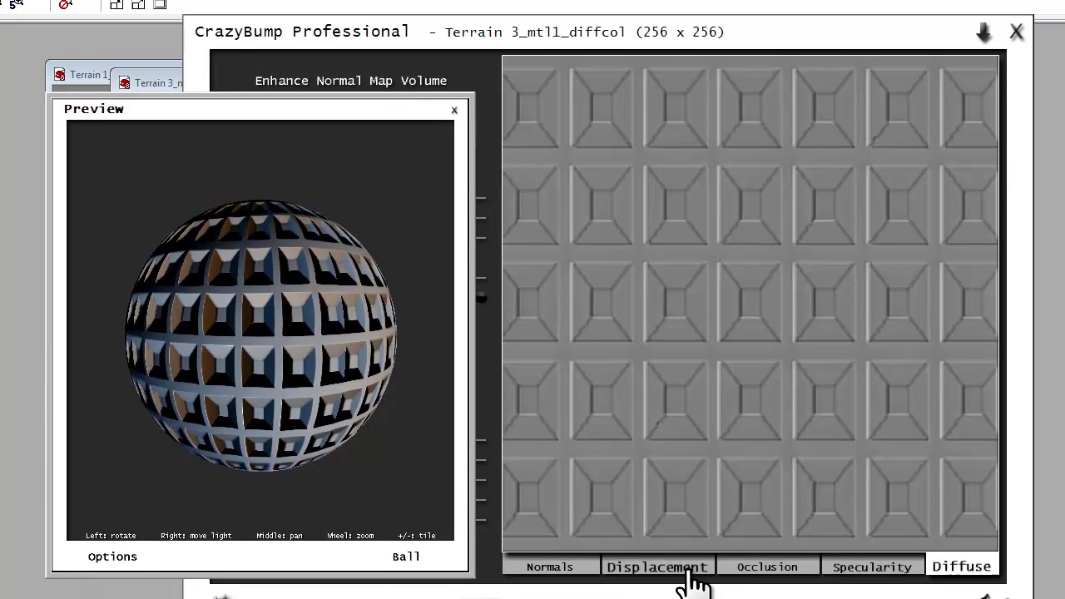
pyautogui.click(683, 569)
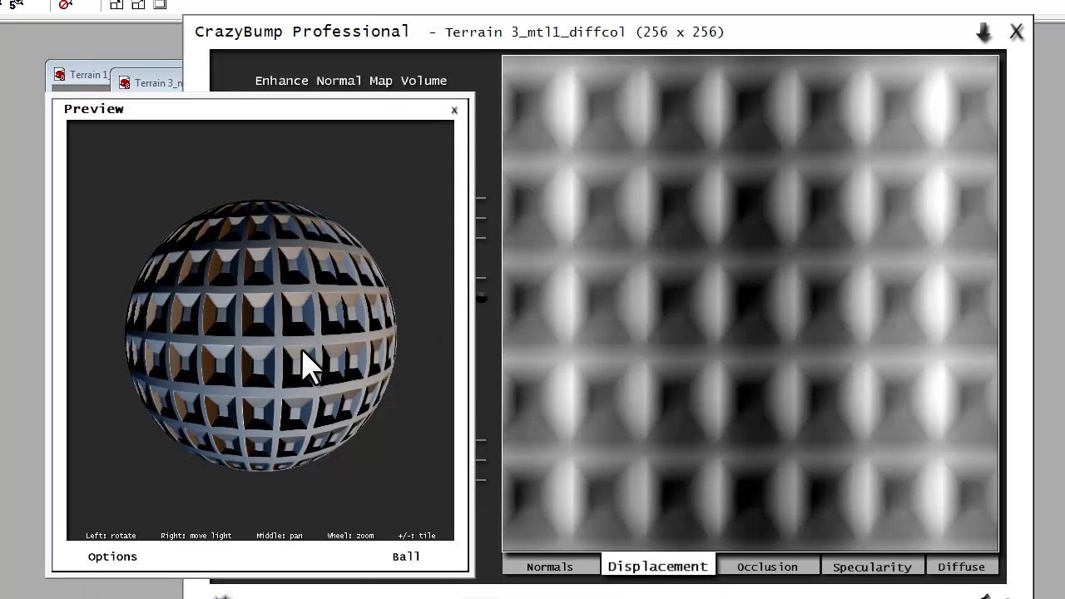
pyautogui.scroll(5, 333, 362)
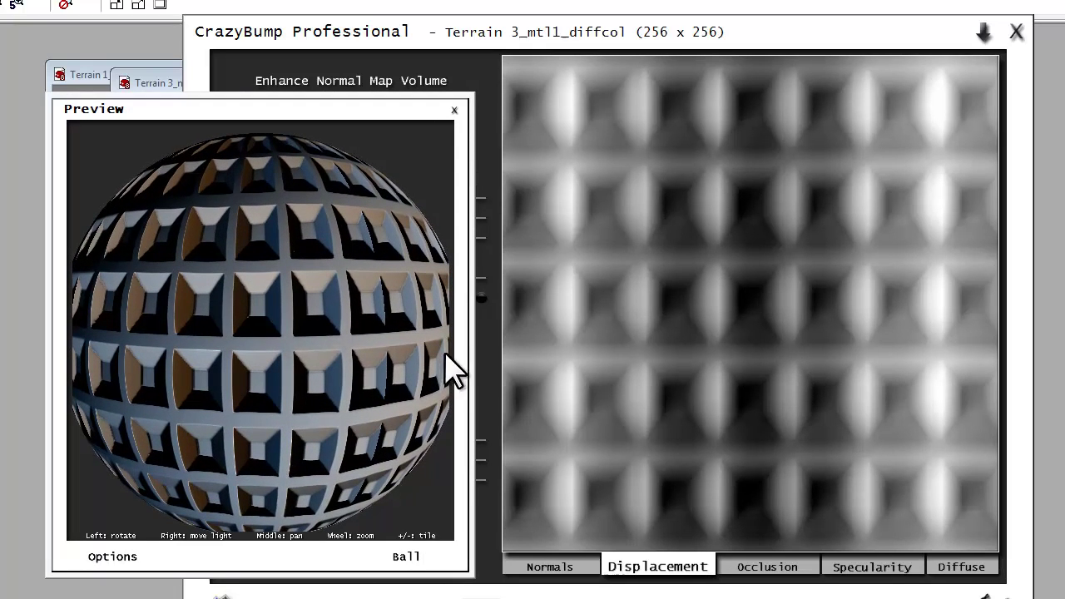
pyautogui.moveTo(364, 344); pyautogui.dragTo(343, 373)
pyautogui.scroll(-4, 337, 360)
pyautogui.scroll(4, 349, 338)
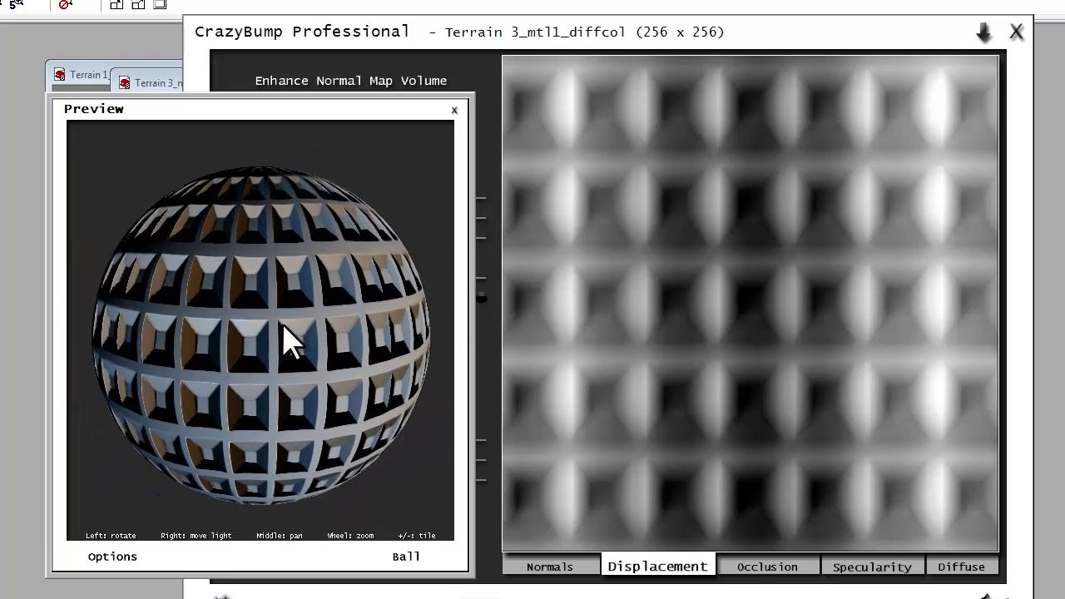
pyautogui.moveTo(431, 280); pyautogui.dragTo(370, 341)
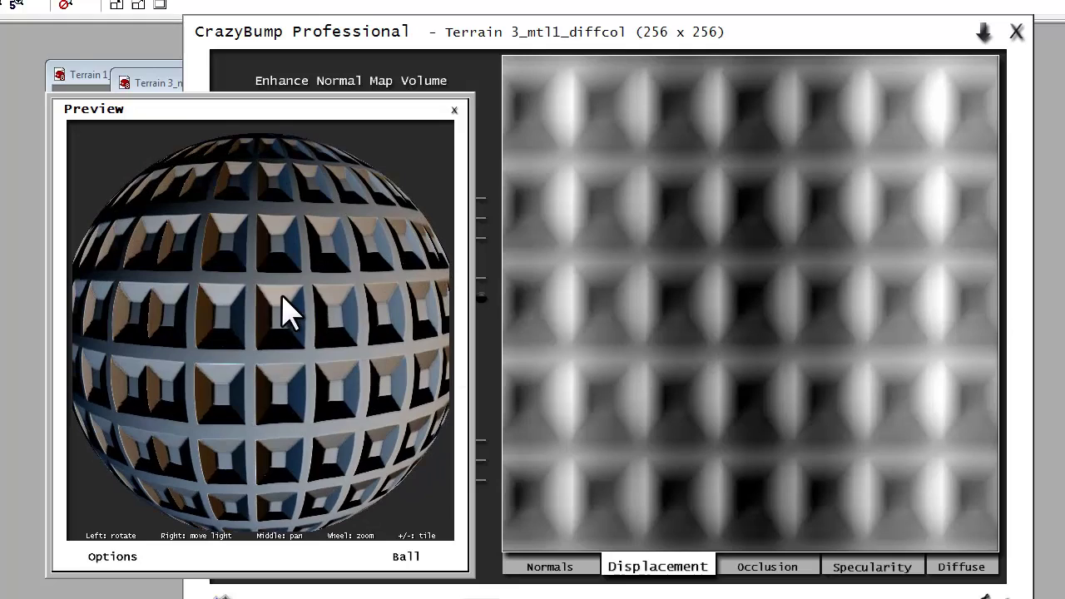
pyautogui.moveTo(285, 304); pyautogui.dragTo(220, 320)
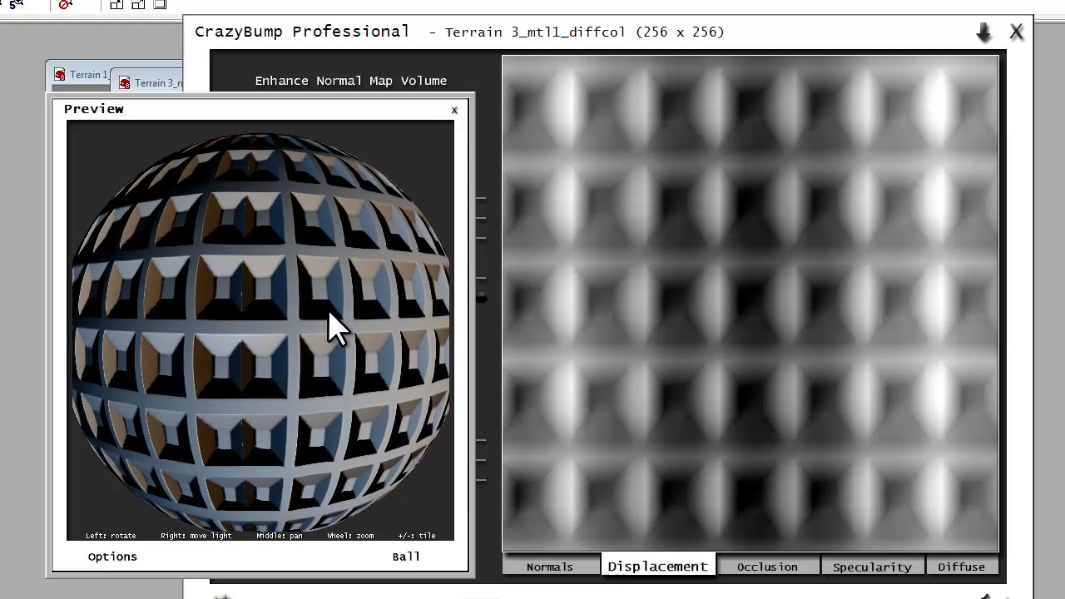
pyautogui.scroll(-3, 316, 333)
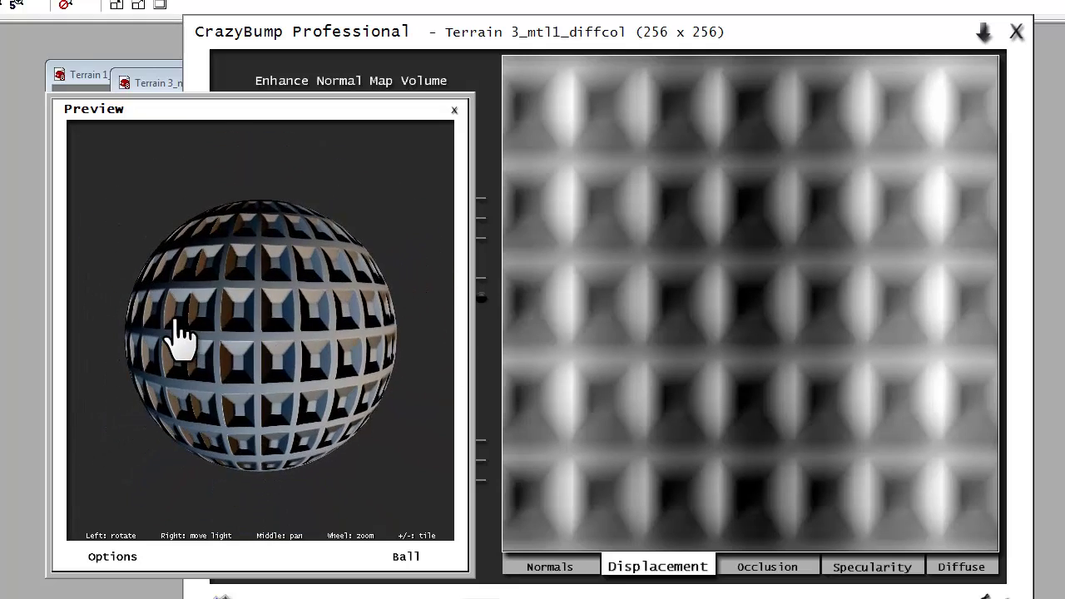
pyautogui.scroll(3, 233, 337)
pyautogui.scroll(2, 239, 325)
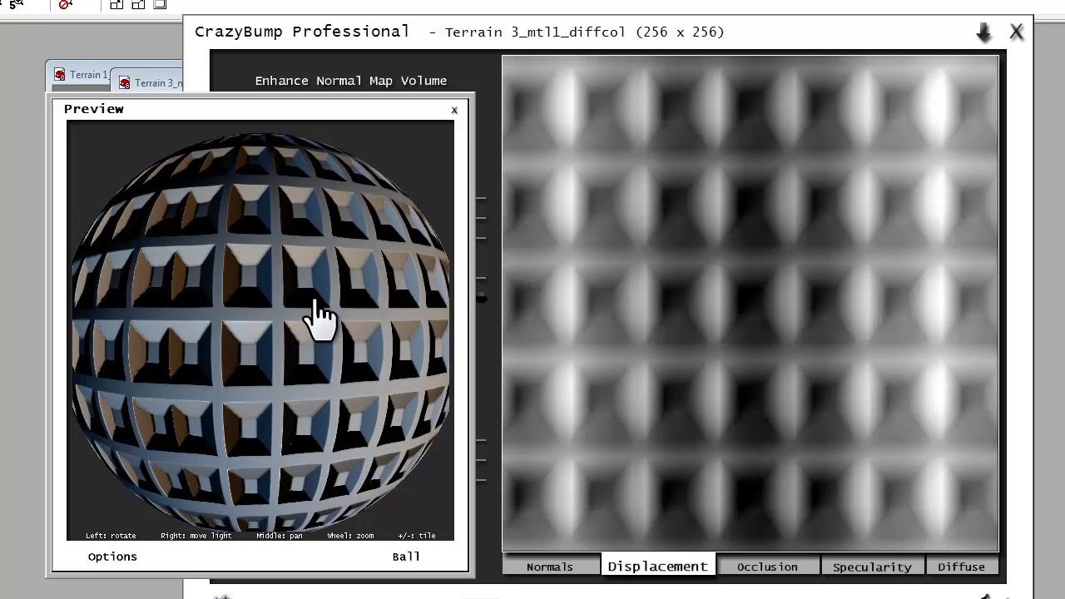
pyautogui.moveTo(316, 321); pyautogui.dragTo(350, 357)
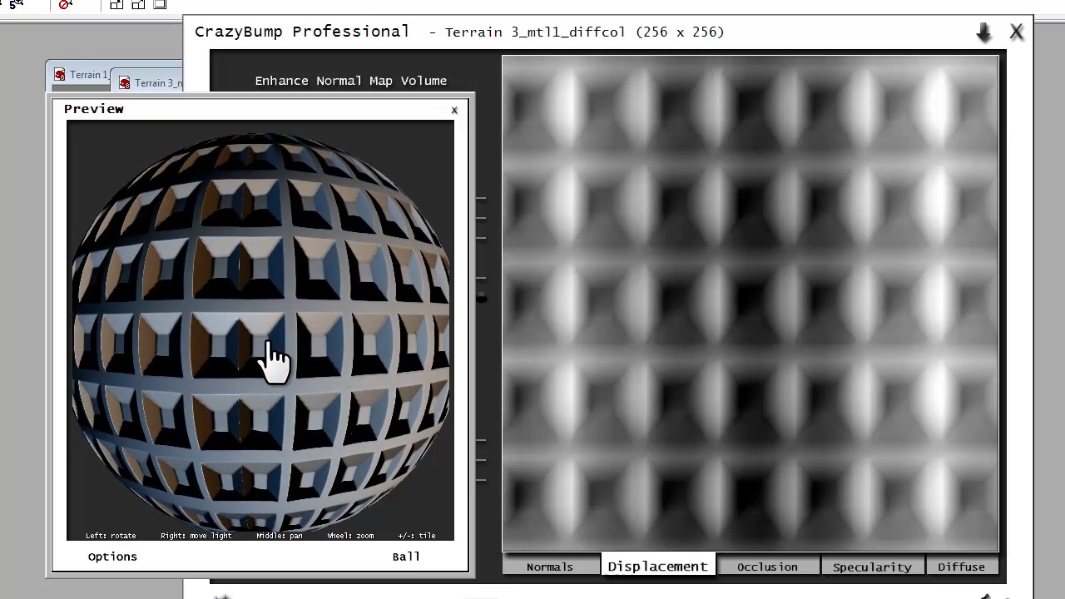
pyautogui.moveTo(274, 361); pyautogui.dragTo(191, 356)
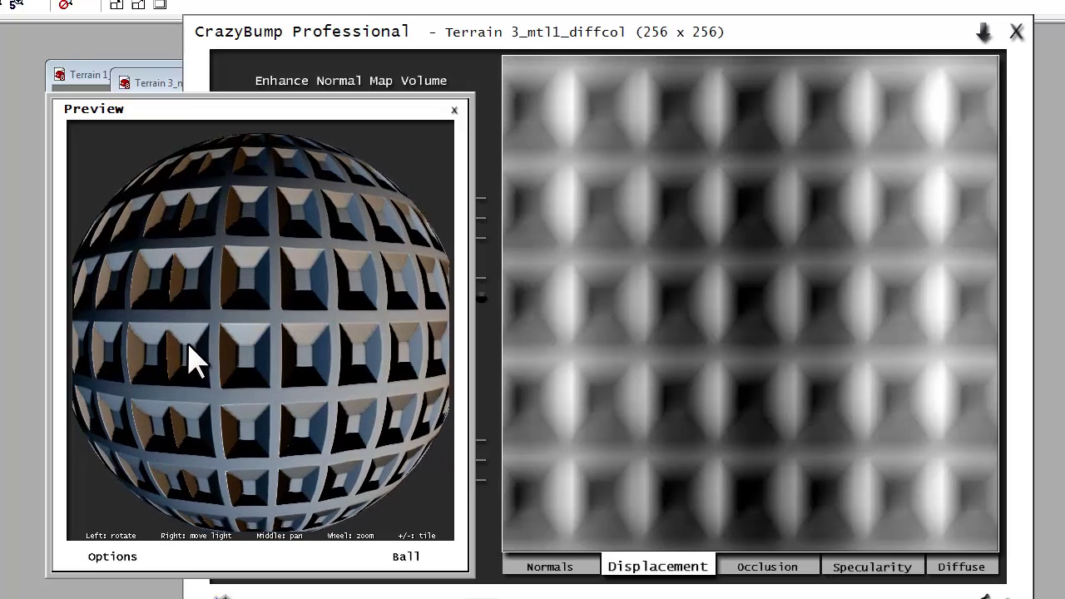
# Zoom the CrazyBump preview out to reveal the Bryce render of the multicoloured beveled tiles
pyautogui.scroll(-3, 196, 358)
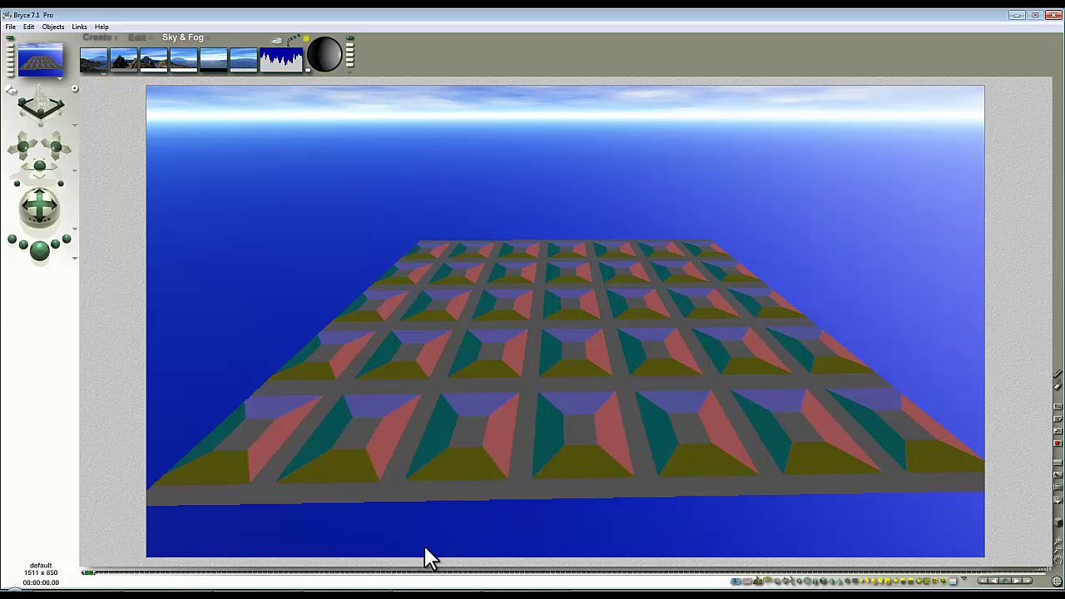
# Return to CrazyBump and rotate the preview sphere to inspect the Terrain 3_mtl1_diffcol displacement lighting
pyautogui.hotkey('alt', 'Tab')
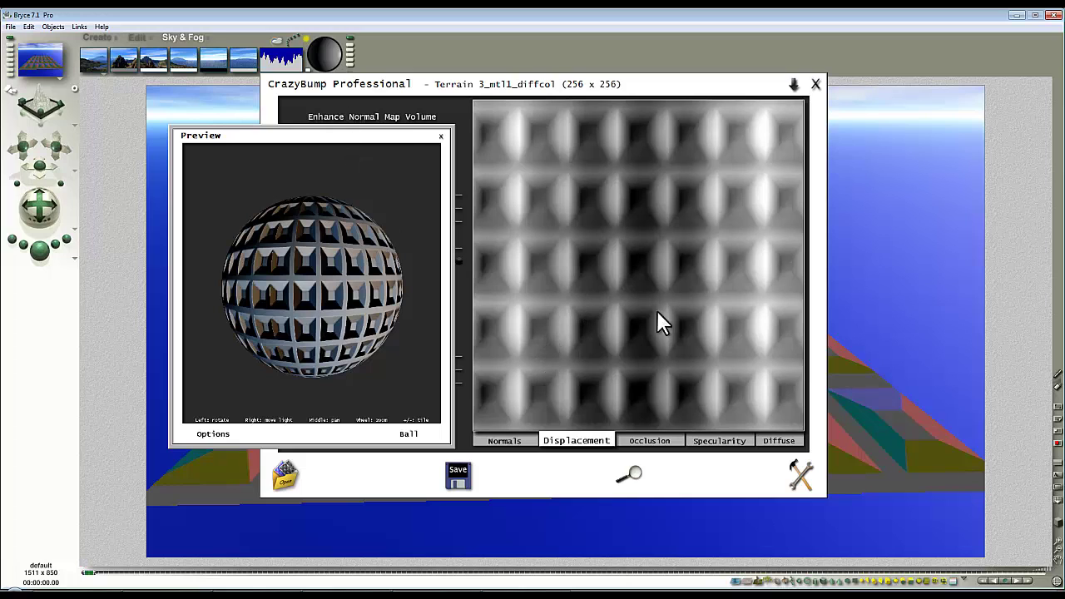
pyautogui.moveTo(368, 316); pyautogui.dragTo(389, 301)
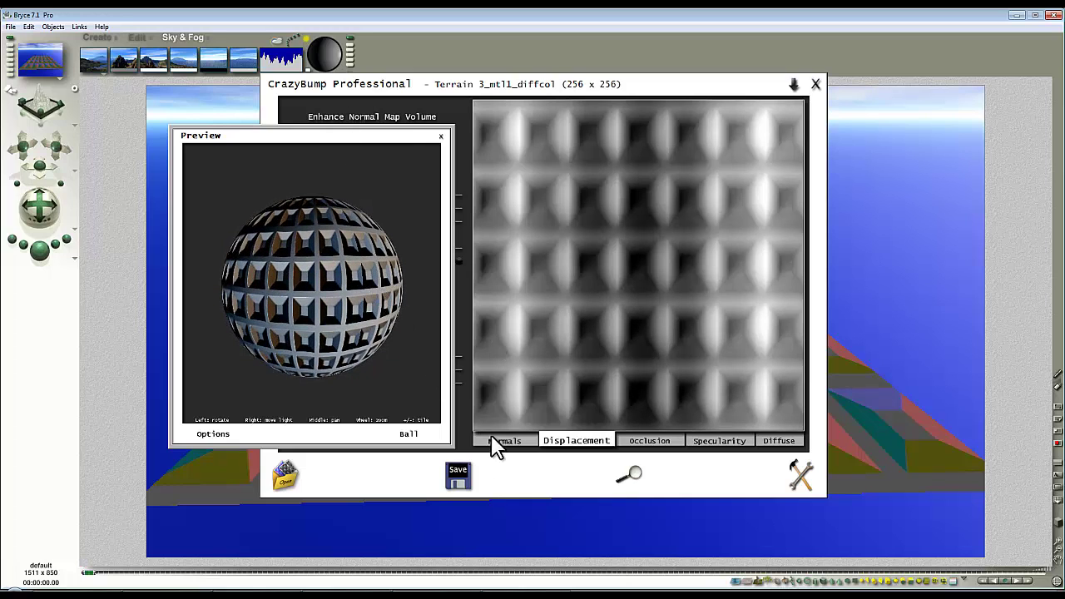